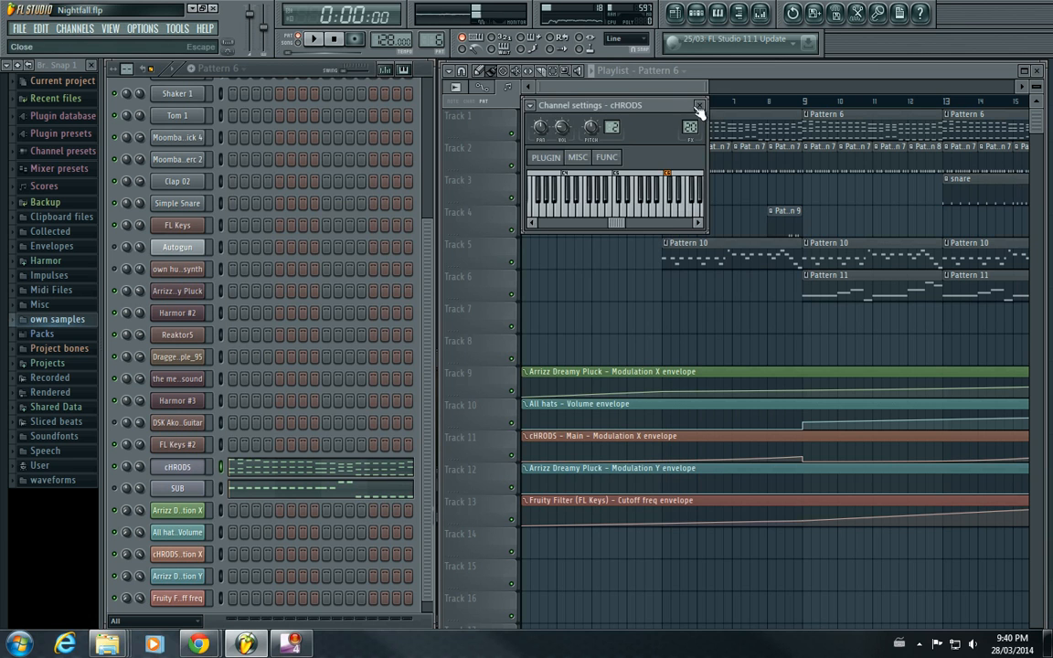
Play and stop Pattern 6, and switch playback from pattern mode to song mode.
click(314, 40)
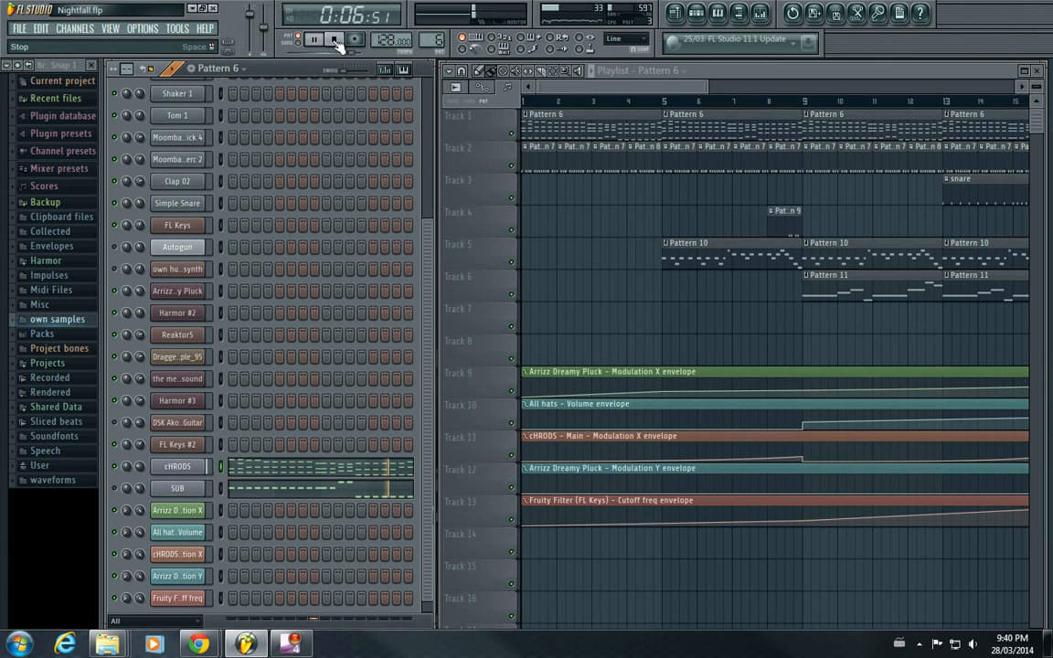
click(335, 41)
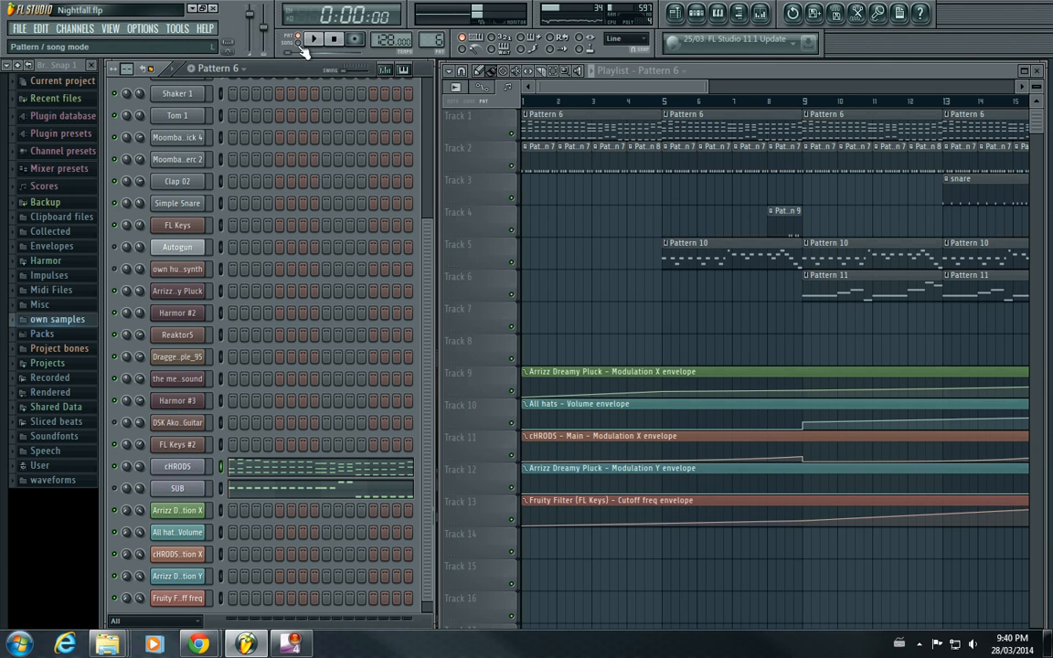
click(298, 42)
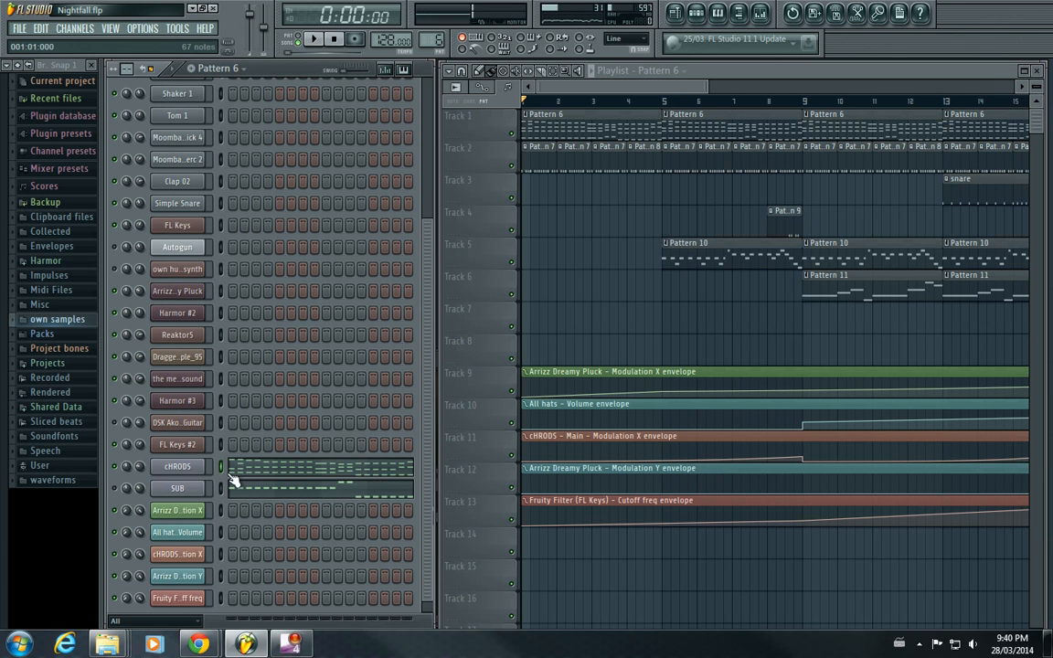
click(177, 466)
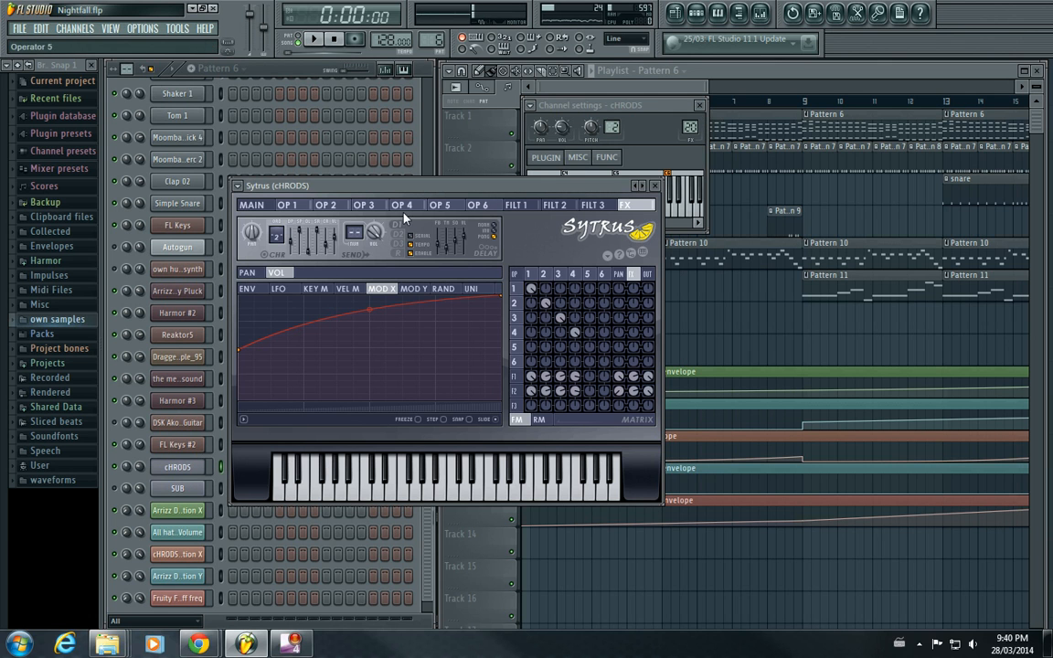
click(656, 186)
click(699, 105)
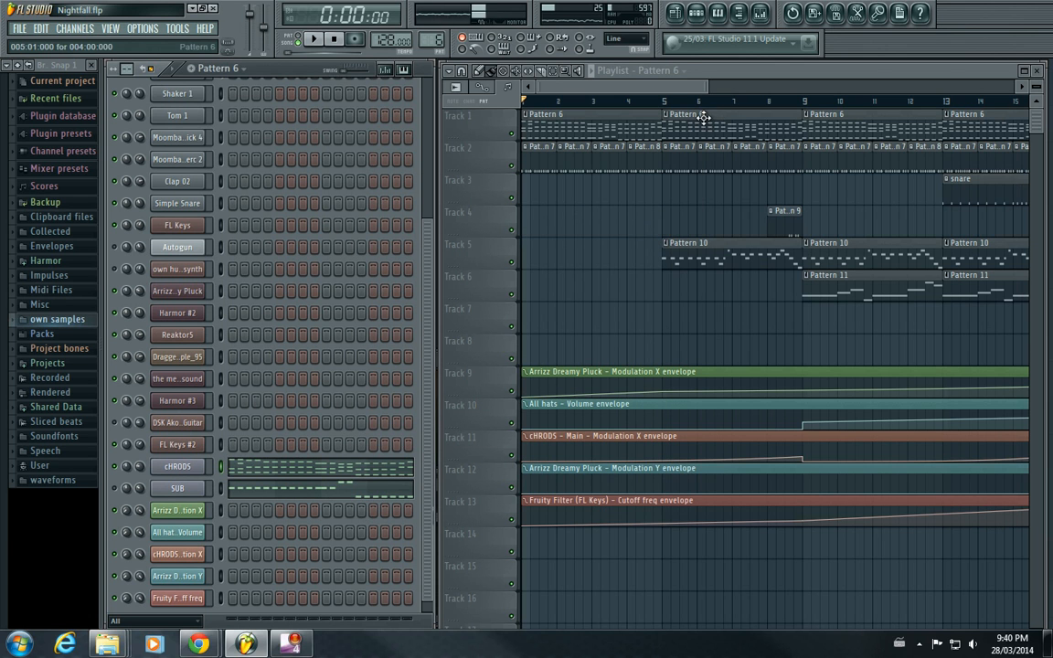
Play the song, open the main page of the cHRODS channel's Sytrus, close its channel settings, and stop playback.
click(314, 41)
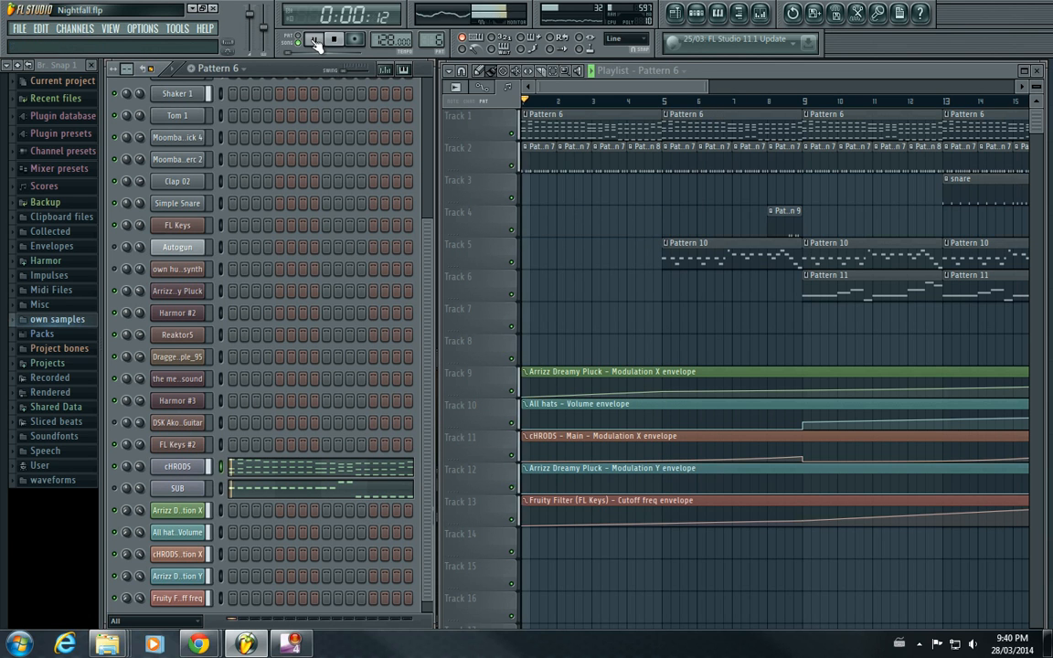
click(177, 467)
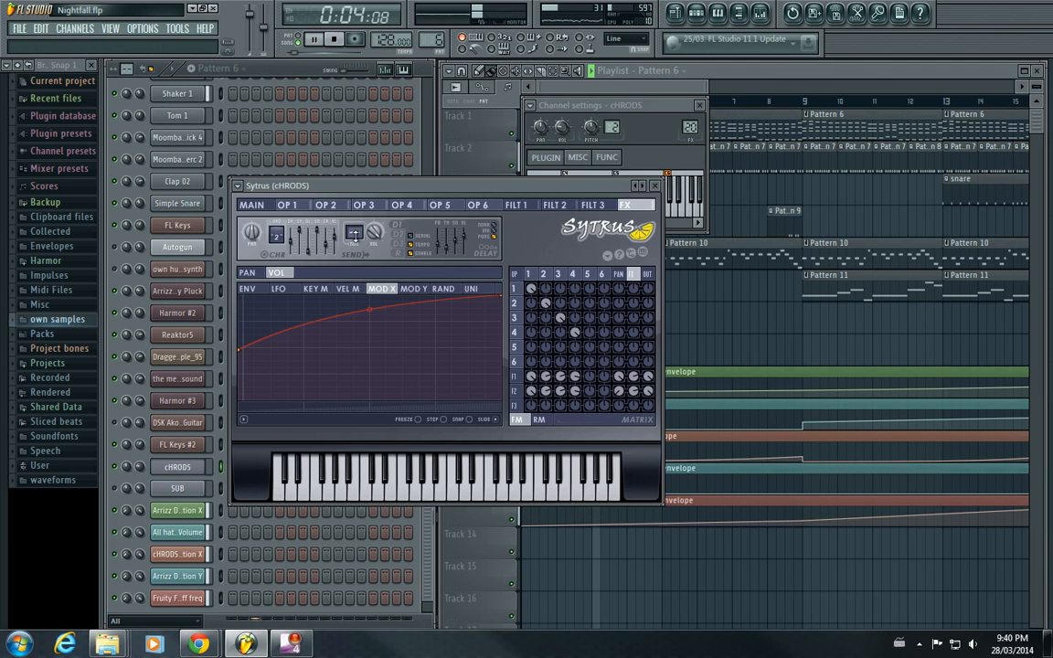
click(276, 202)
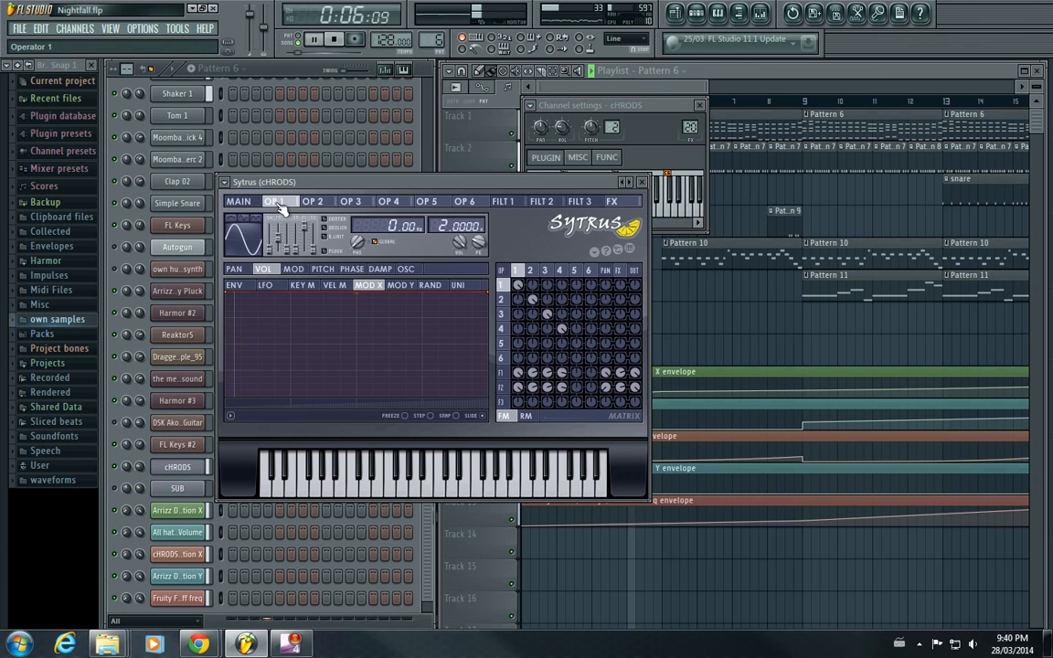
click(239, 202)
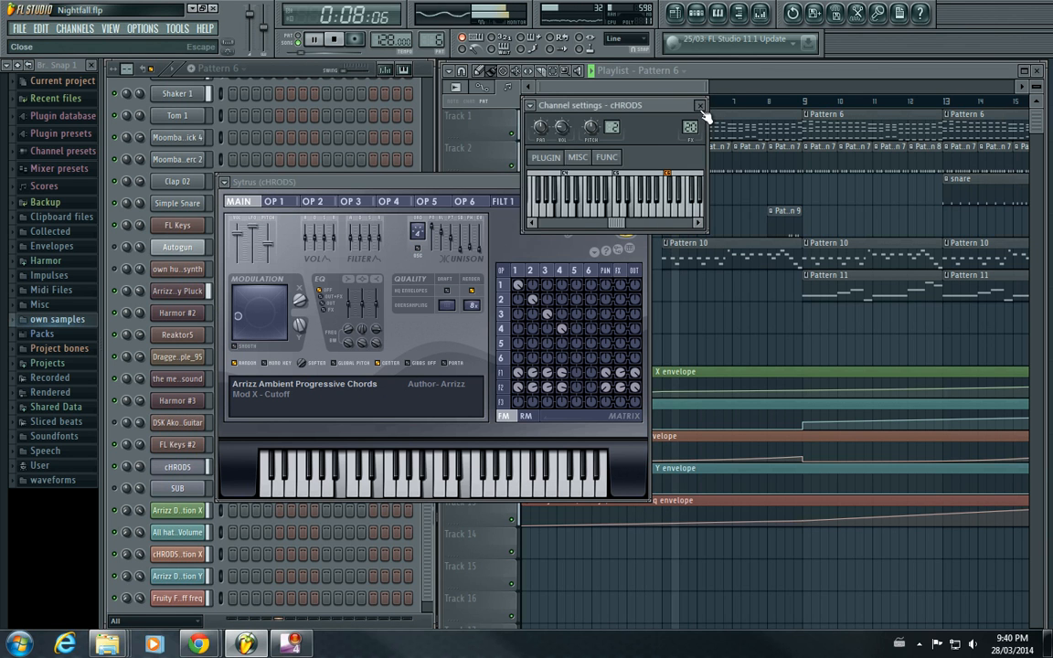
click(699, 105)
click(335, 40)
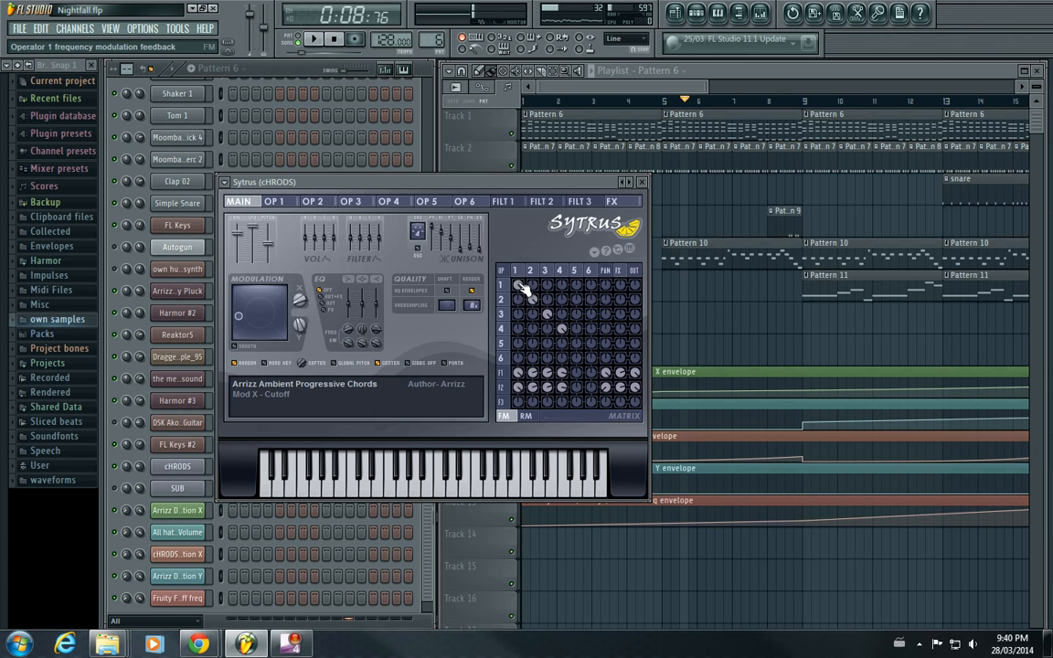
Examine the oscillator settings of operators 1 through 4 in Sytrus.
click(518, 272)
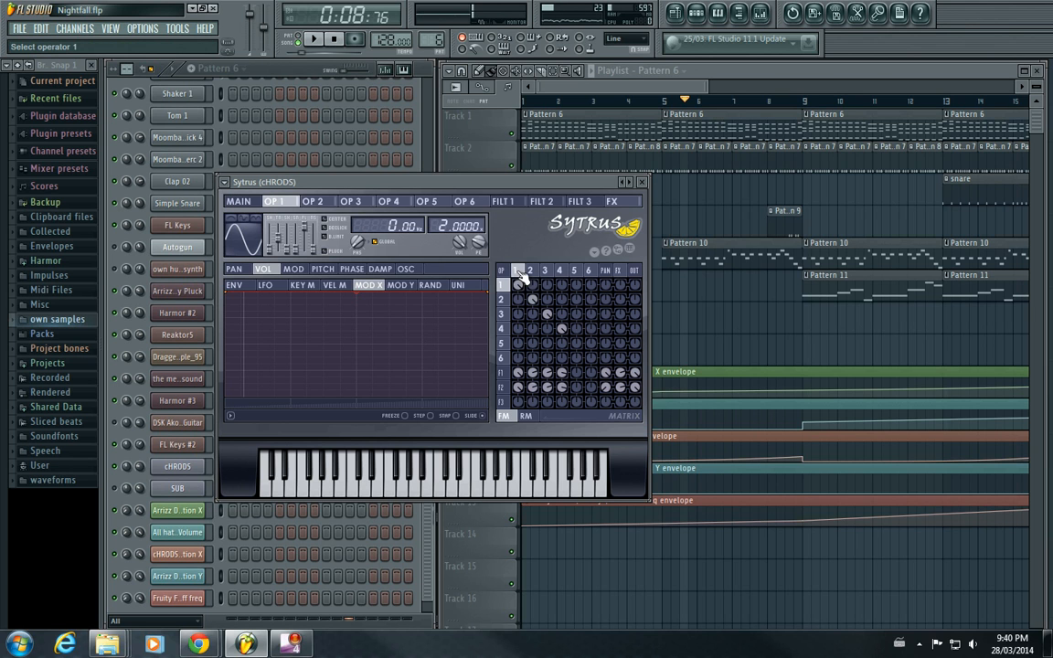
drag(531, 273, 561, 274)
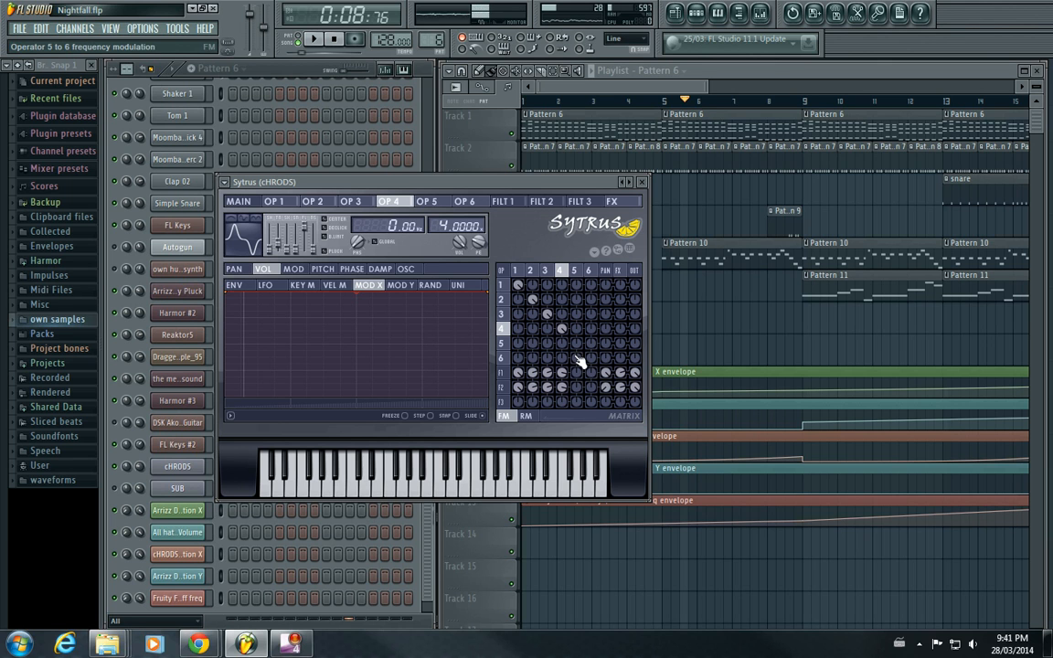
Isolate operator 1 by muting the filter 1 and filter 2 sends of operators 2, 3 and 4, and audition it.
click(516, 276)
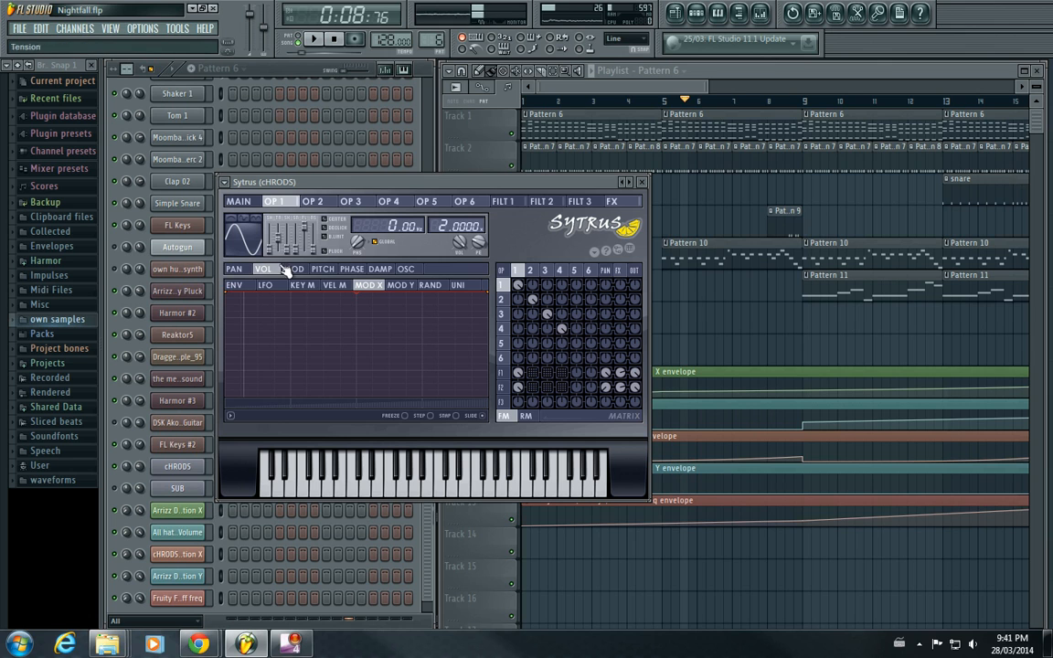
click(384, 476)
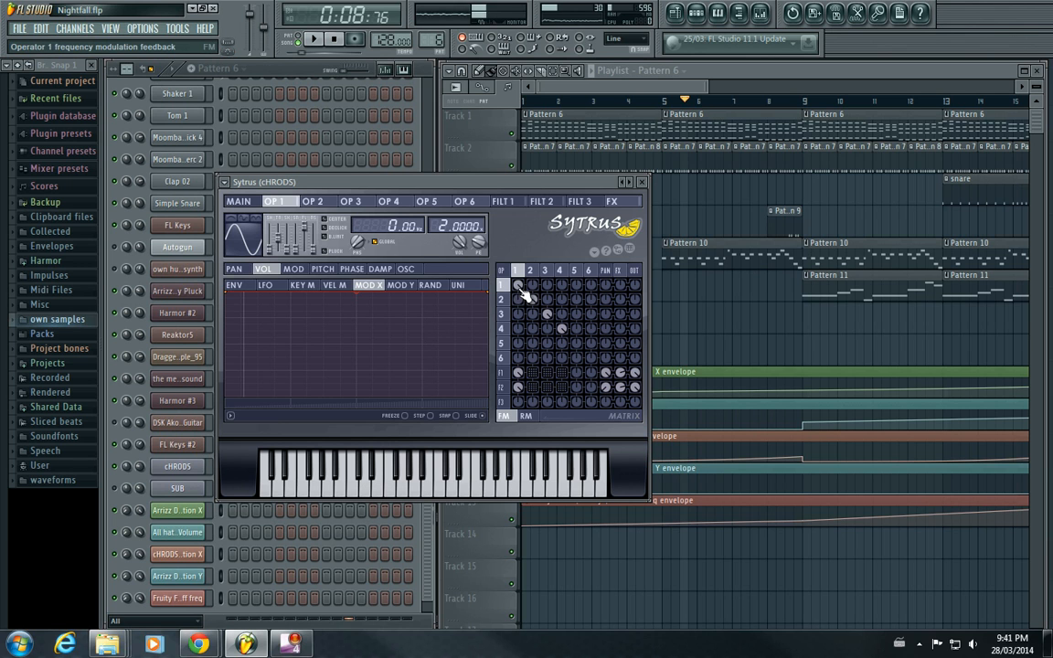
drag(522, 288, 522, 265)
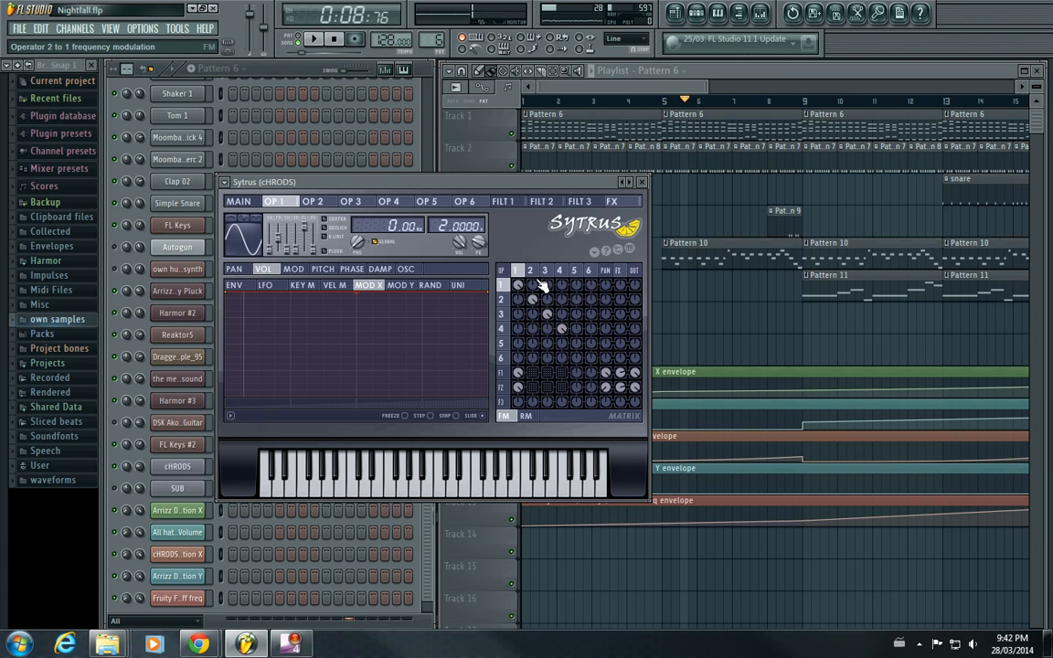
Mute operator 1's sends to filters 1 and 2, select operator 2, and play notes to audition it alone.
right_click(518, 373)
right_click(518, 387)
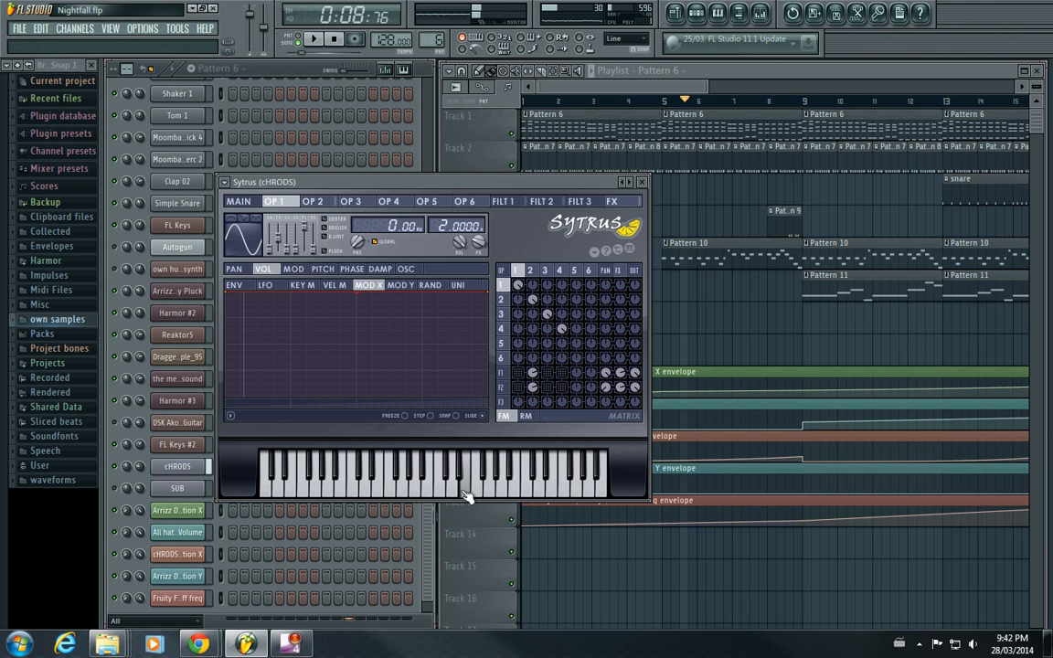
click(530, 270)
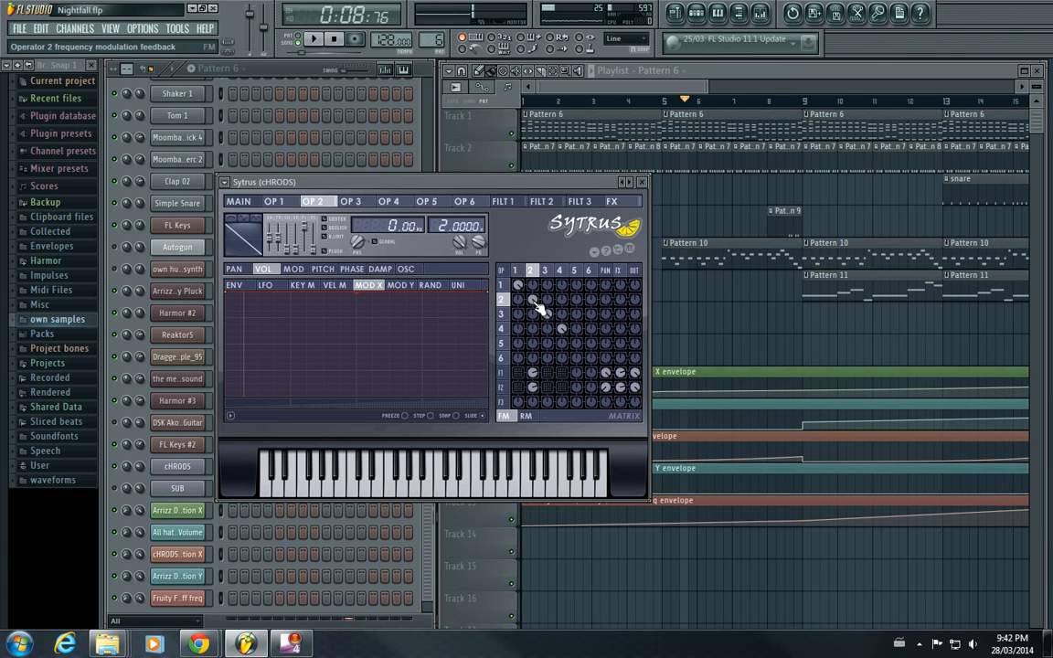
key(t)
key(m)
key(m)
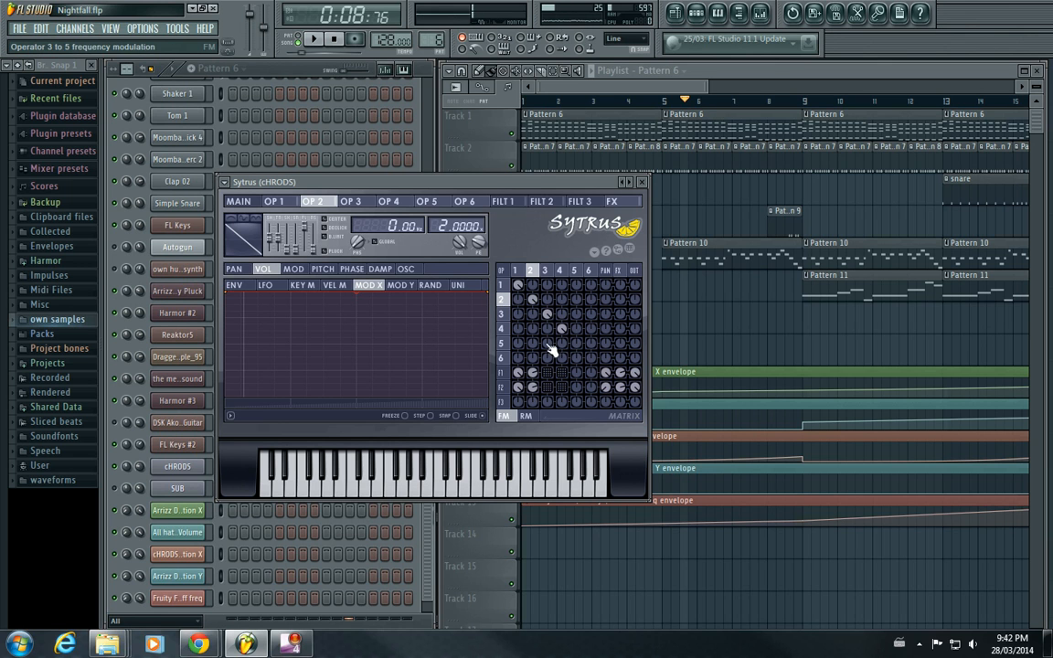
Isolate operator 3 by muting the filter 1 and filter 2 sends of operators 1 and 2.
right_click(532, 373)
right_click(533, 387)
right_click(518, 387)
right_click(518, 373)
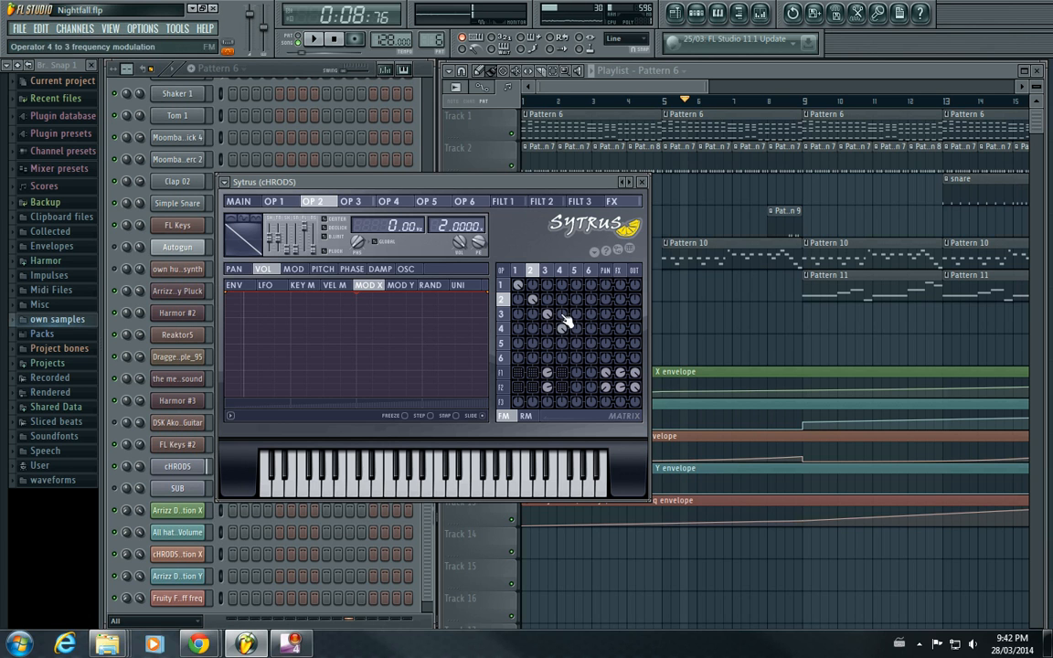
Isolate operator 4 by muting operator 3's sends and unmuting operator 4's sends to filters 1 and 2.
right_click(548, 373)
right_click(547, 387)
right_click(562, 373)
right_click(562, 388)
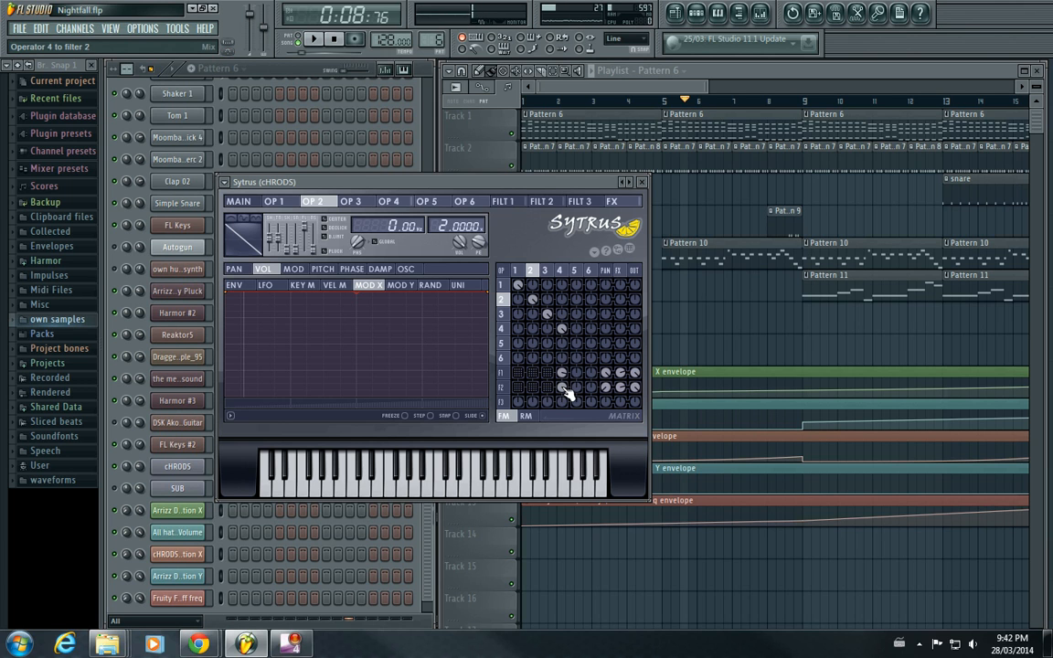
Compare the oscillator settings of operators 3 and 4, finishing on operator 4.
click(559, 269)
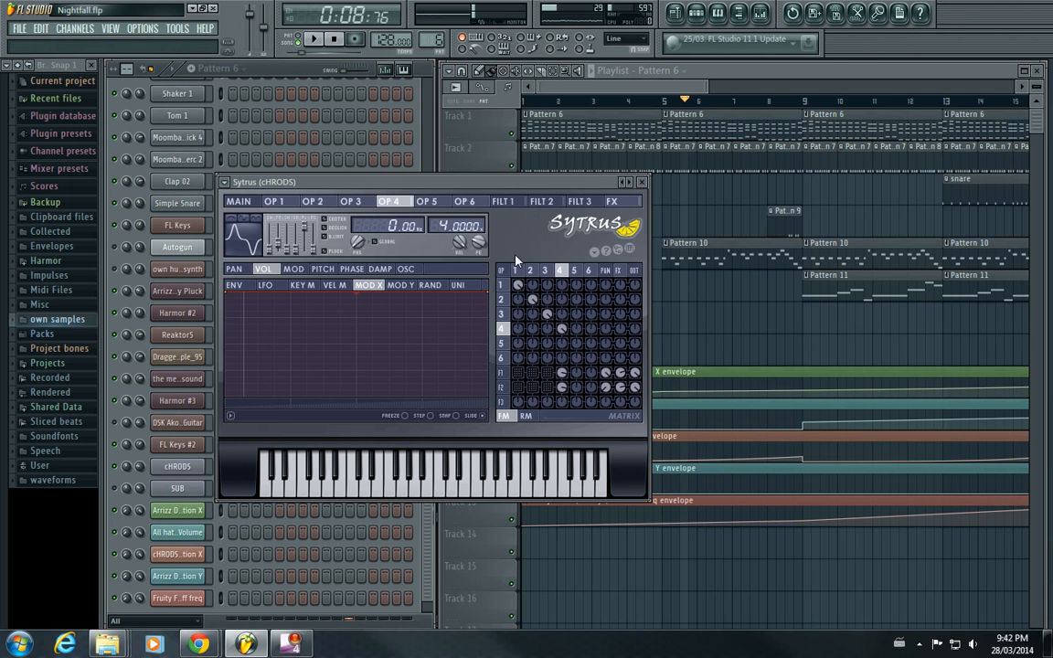
click(550, 270)
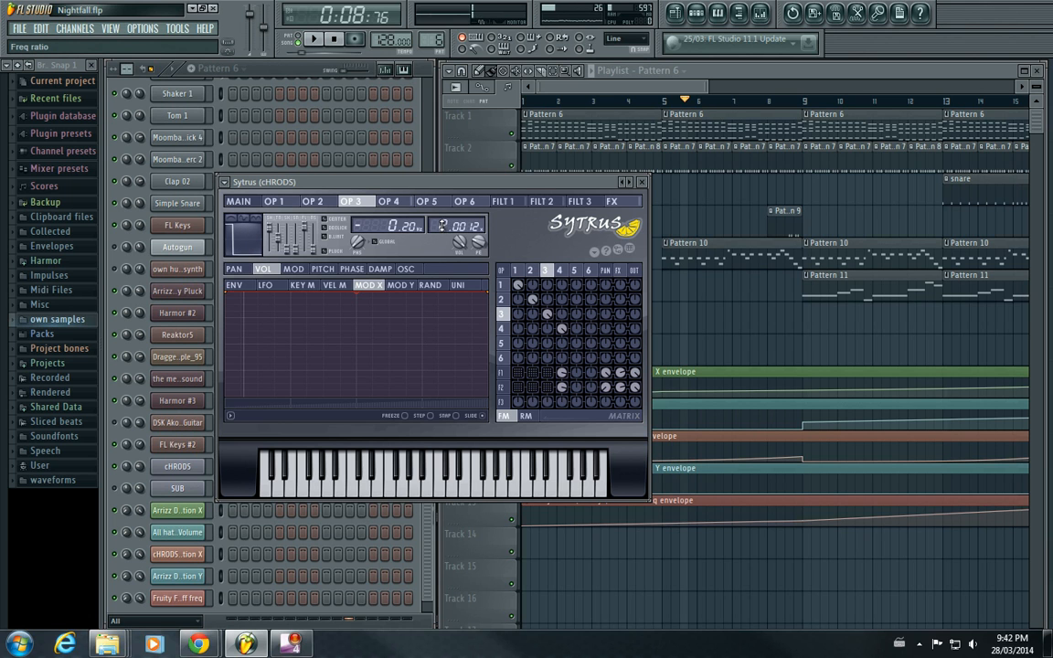
click(564, 270)
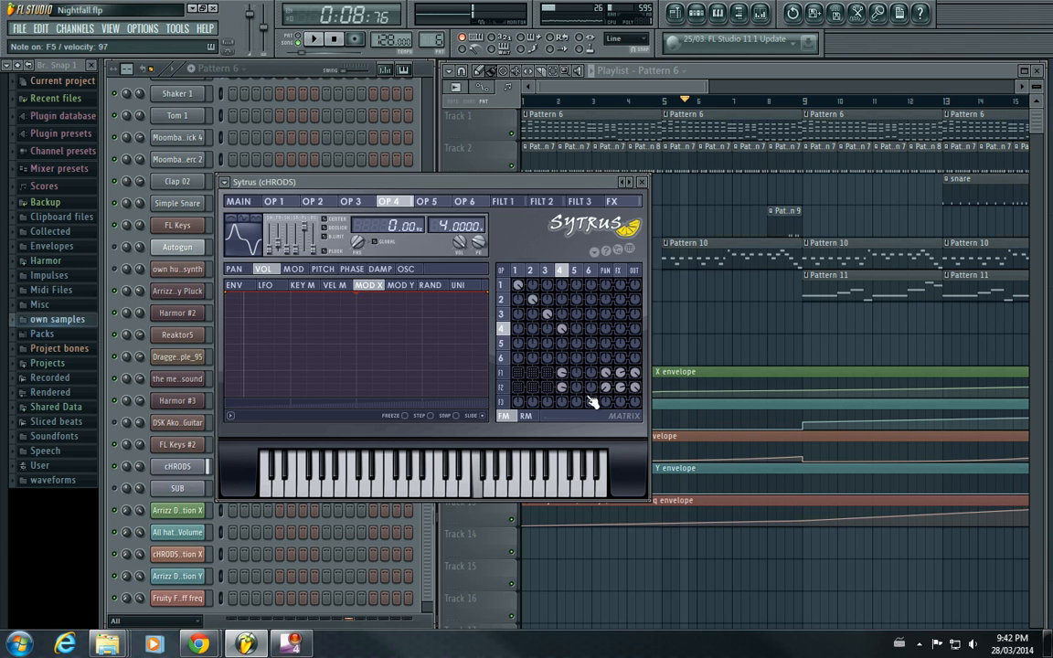
Unmute the filter 1 and filter 2 sends of operators 1, 2 and 3.
right_click(549, 377)
right_click(549, 387)
right_click(536, 375)
right_click(536, 390)
right_click(520, 375)
right_click(520, 388)
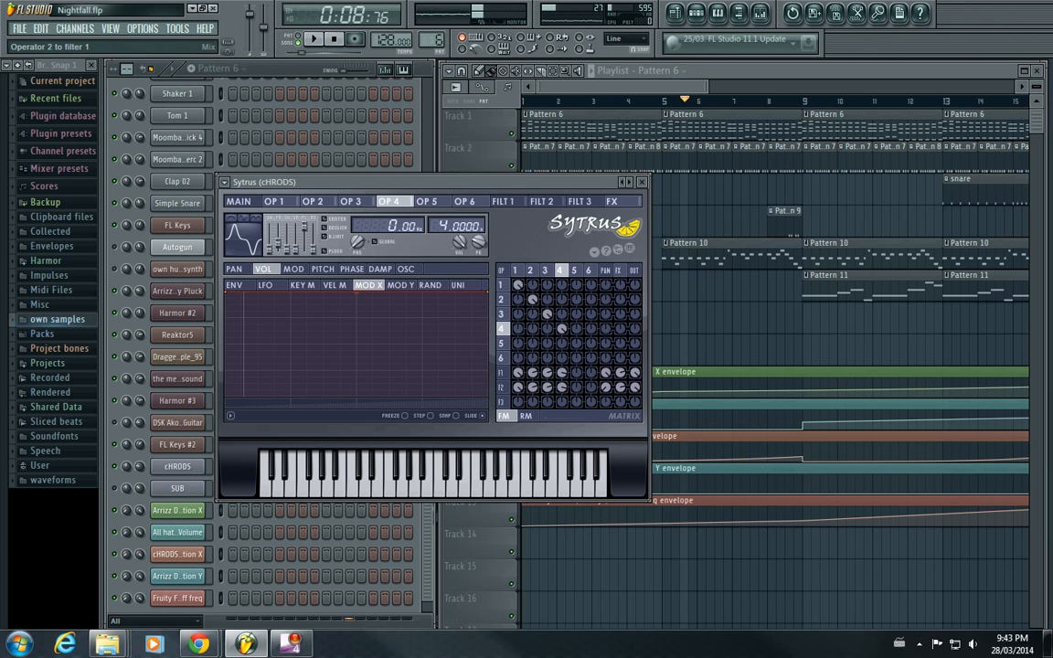
Check operator 2's send level to filter 1 and the oscillator pages of operators 3 and 4.
click(532, 373)
click(549, 272)
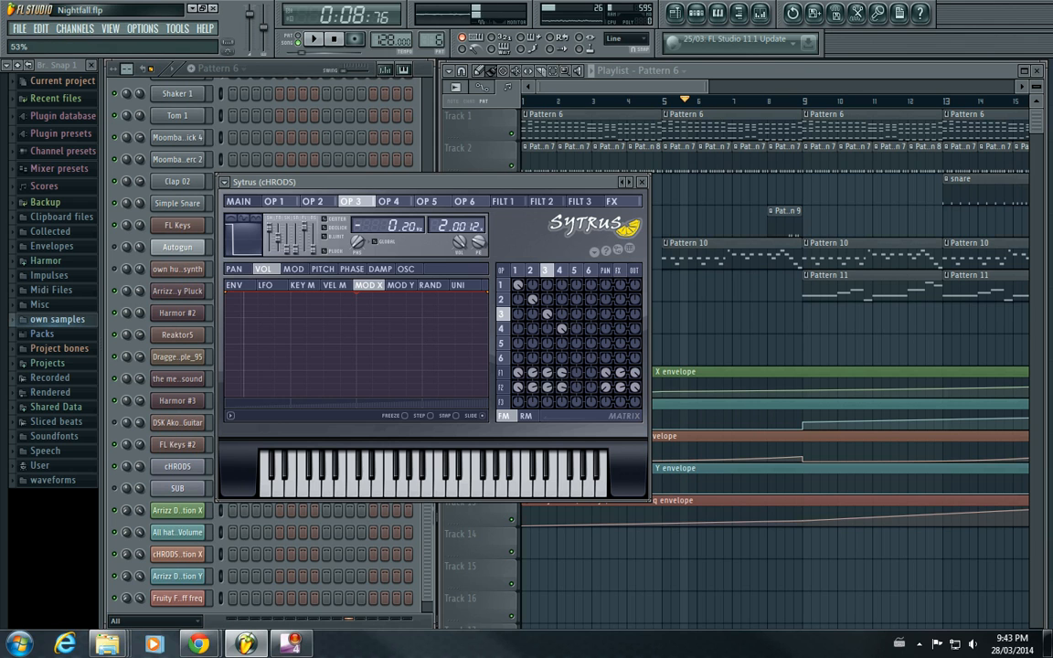
click(560, 270)
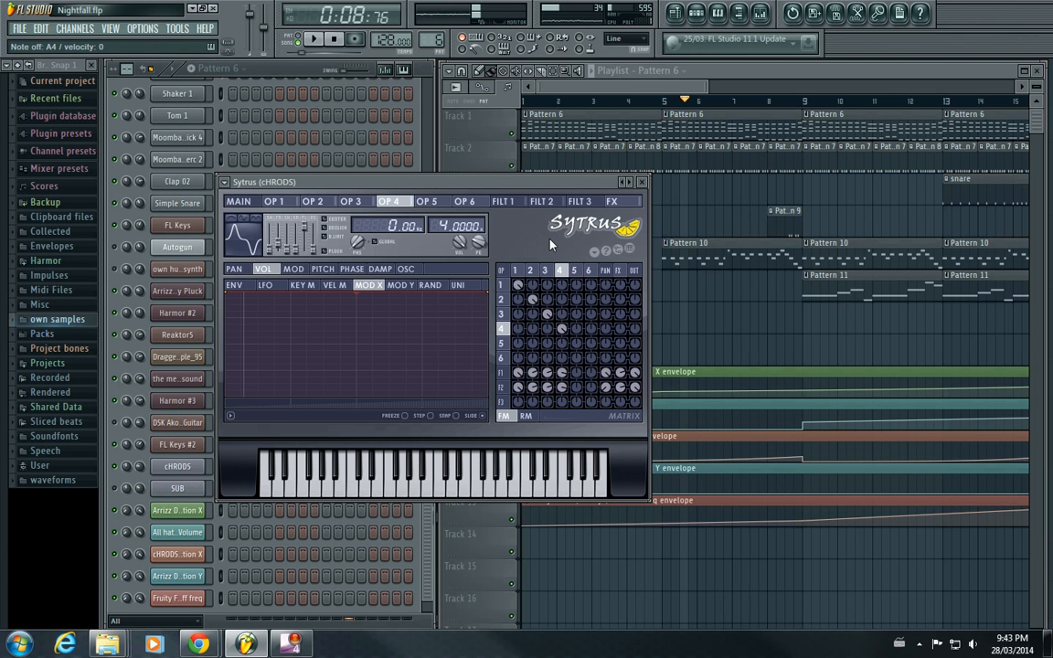
Examine the unison settings on the Sytrus main page, including the unison pitch slider.
click(240, 202)
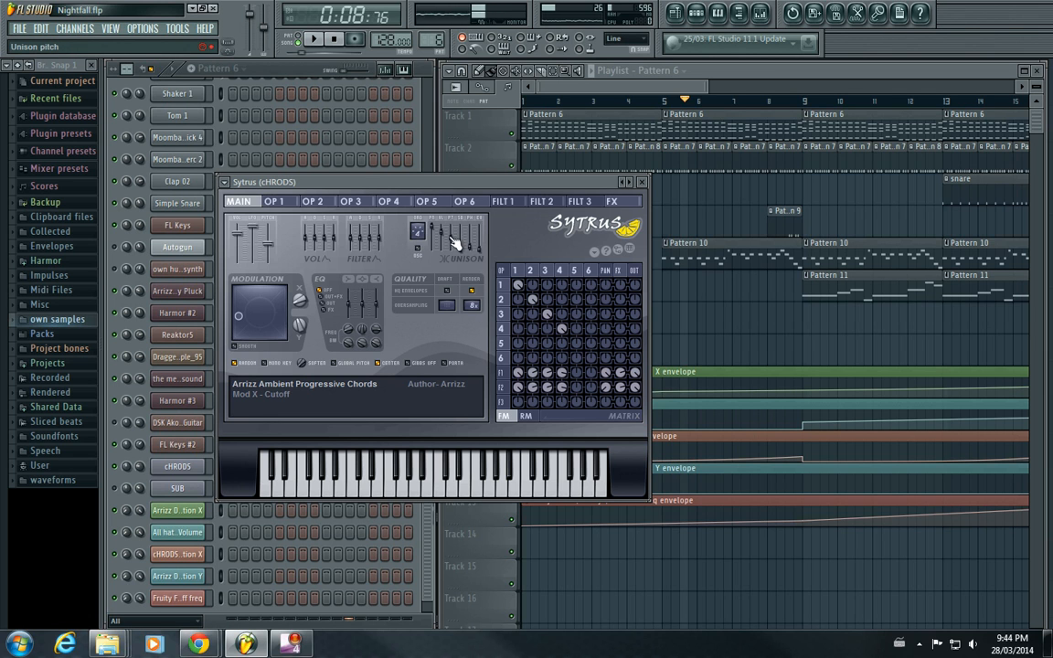
drag(453, 238, 462, 245)
drag(440, 236, 440, 239)
Compare the settings of filter 1 and filter 2, finishing on filter 1.
click(503, 201)
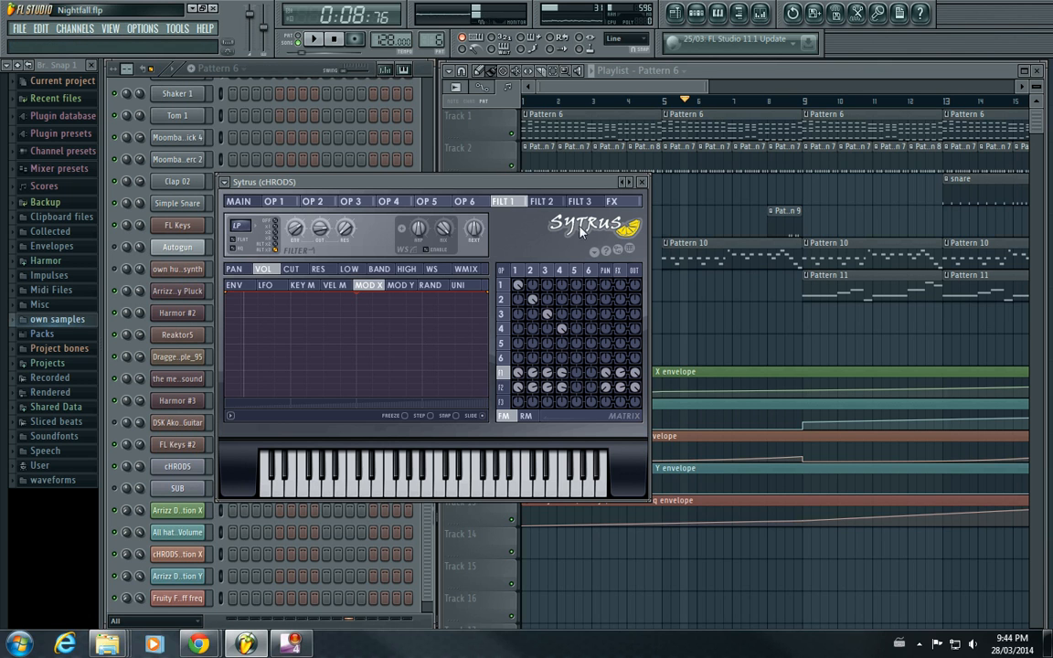
click(543, 202)
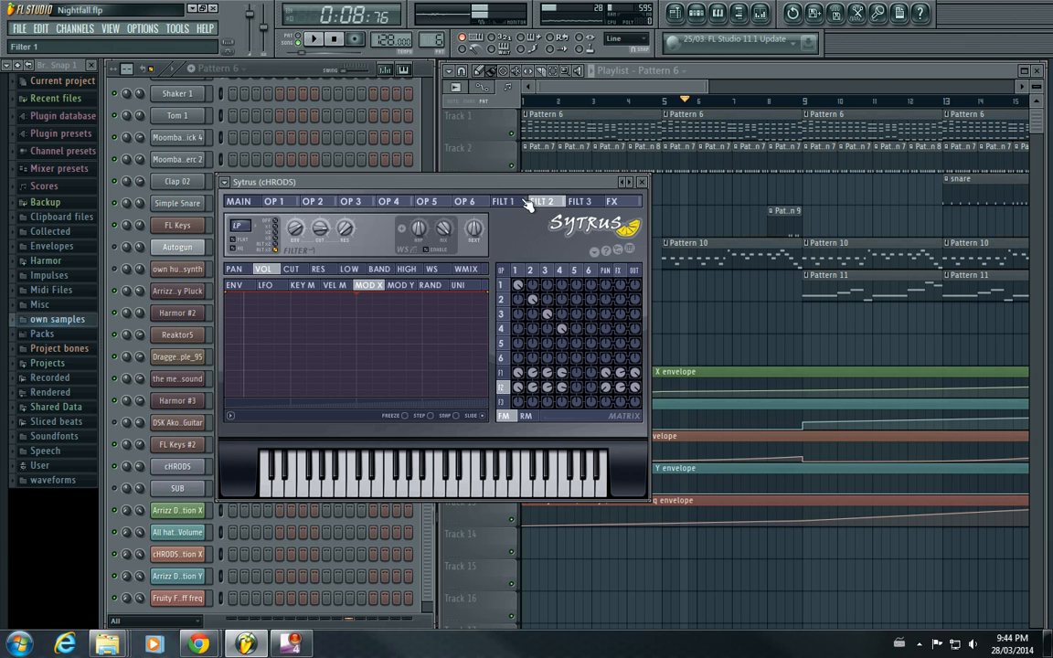
click(523, 202)
click(549, 203)
click(504, 203)
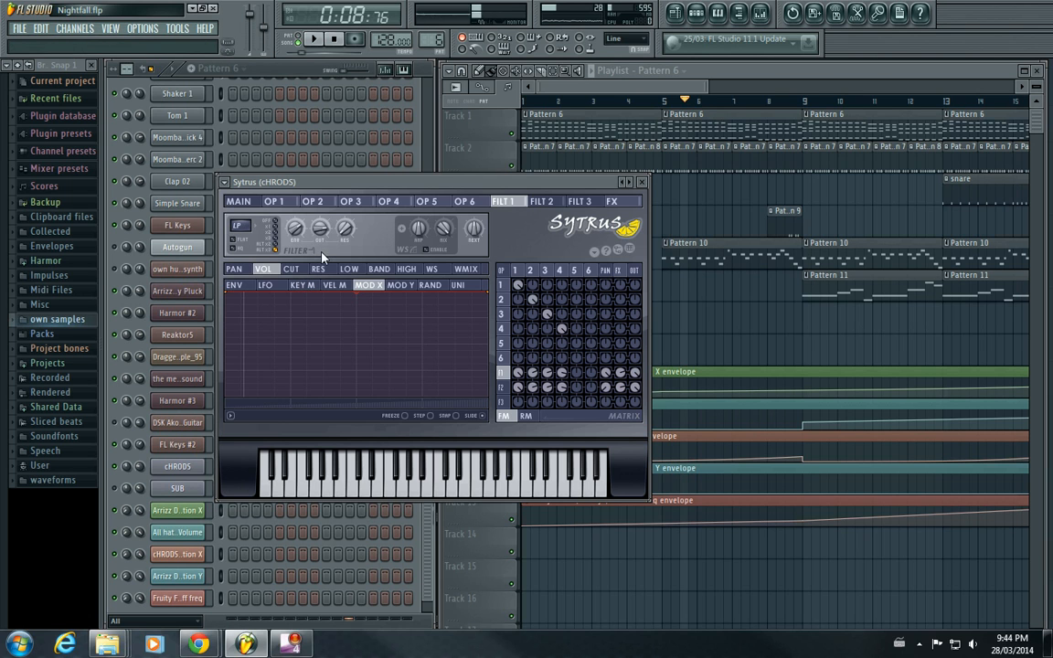
Check the Modulation X knob on the main page and show filter 1's cutoff Mod X curve.
click(238, 202)
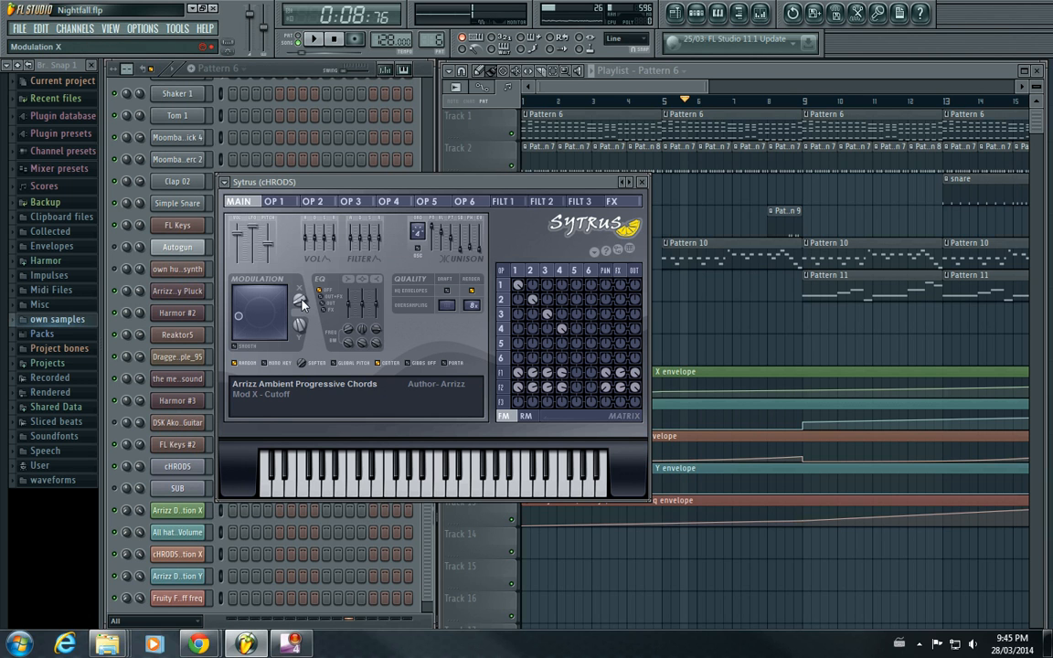
mouse_move(302, 304)
mouse_down()
mouse_move(302, 267)
mouse_move(303, 301)
mouse_up()
click(503, 202)
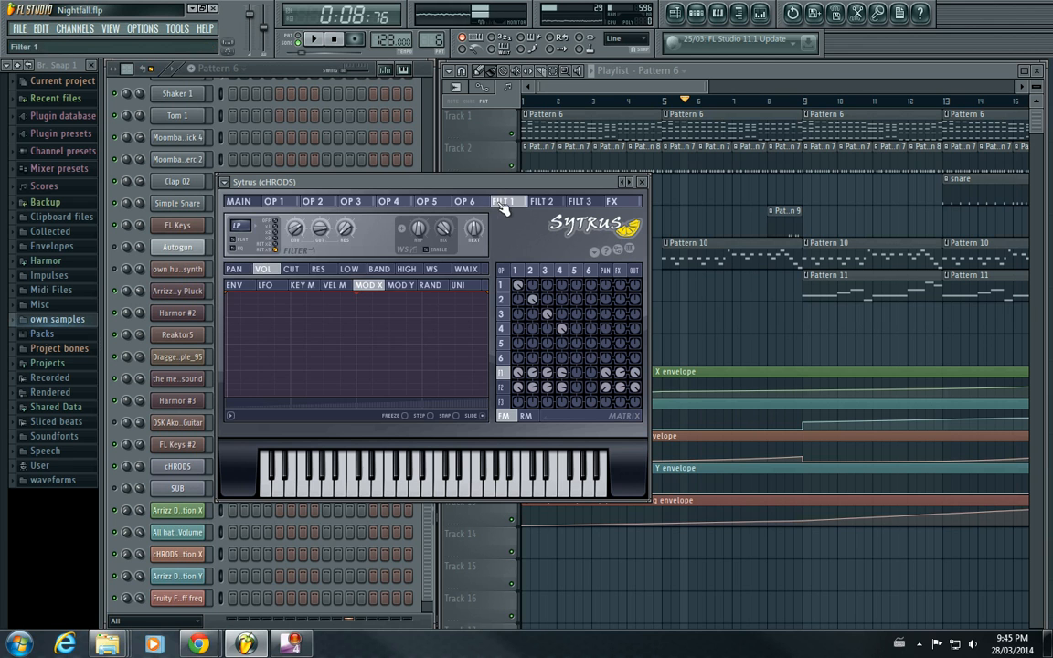
click(290, 268)
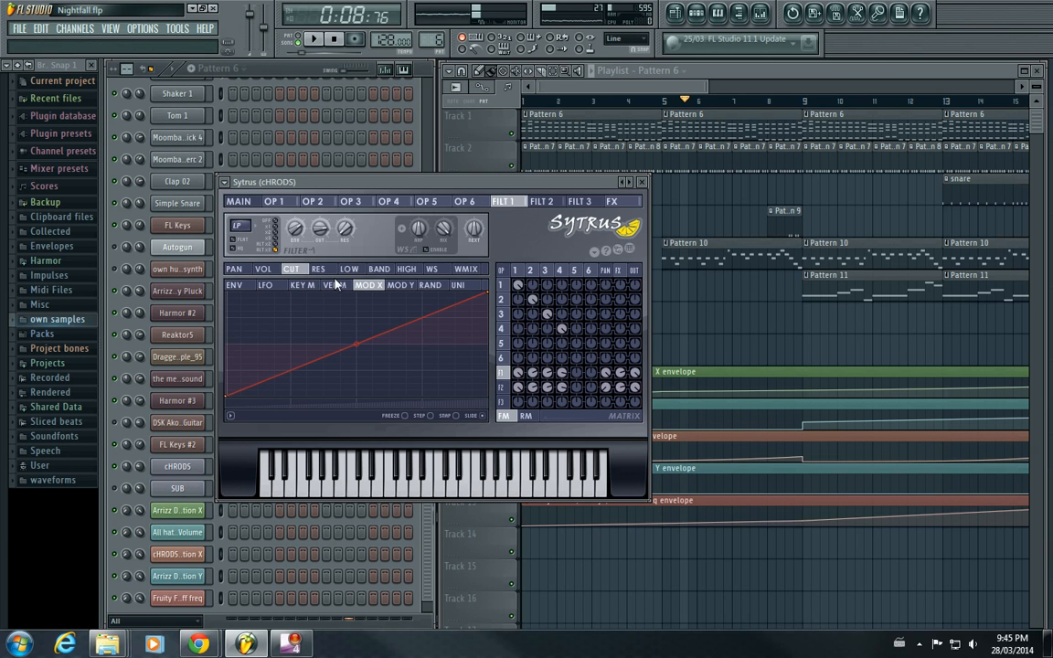
click(368, 285)
Flatten filter 1's cutoff Mod X curve at its midpoint level, and restore it to a full rising diagonal line.
drag(228, 397, 222, 347)
drag(487, 292, 493, 347)
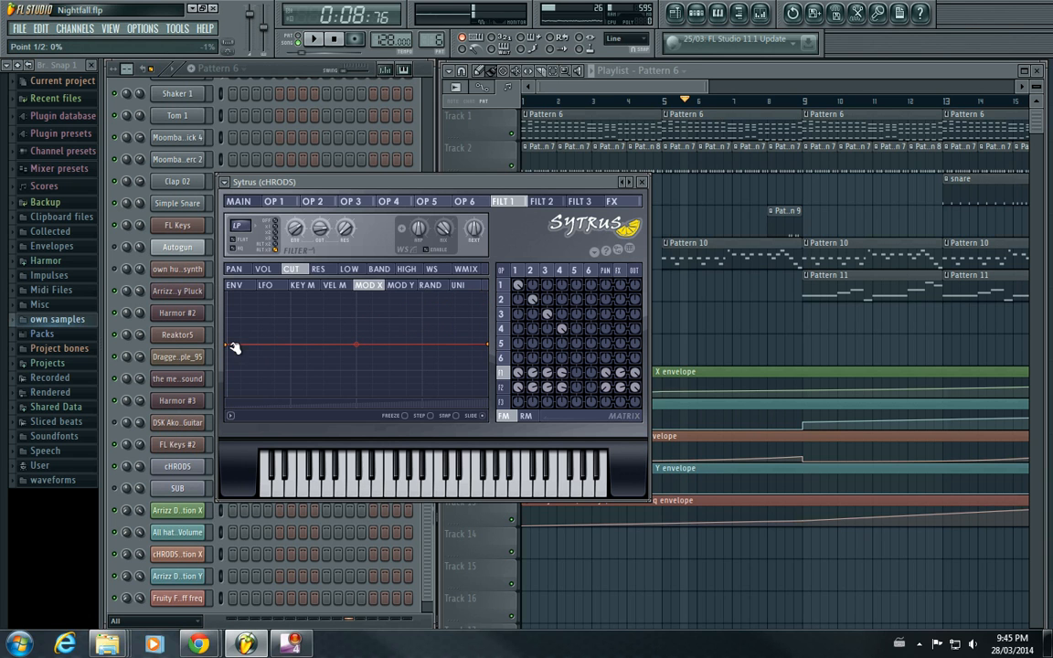
drag(232, 348, 227, 399)
drag(494, 347, 487, 291)
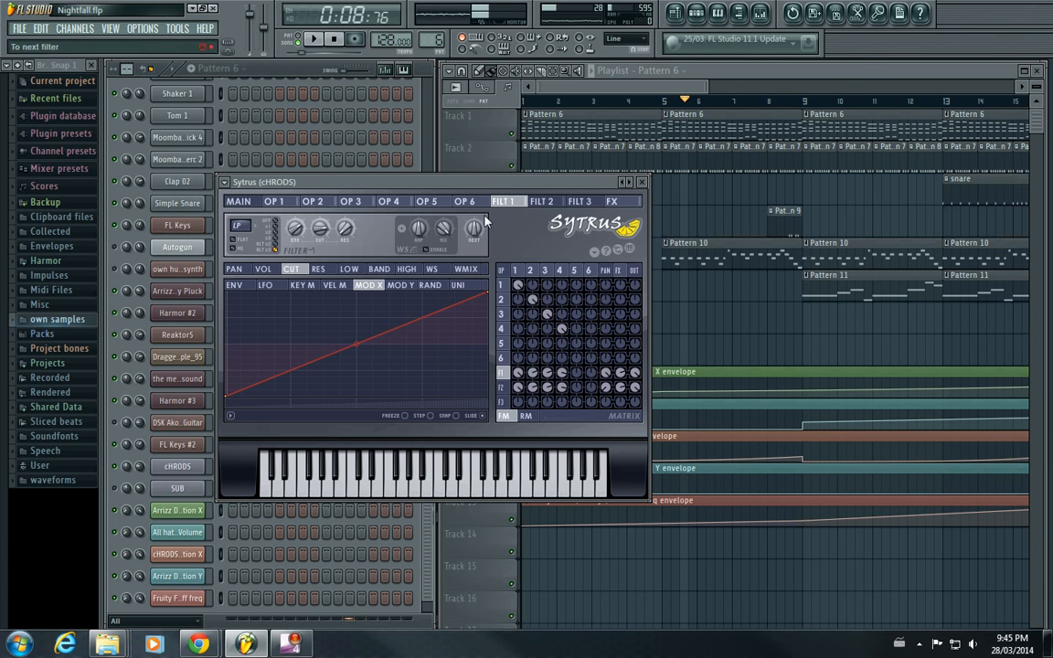
Turn the Modulation X knob on the main page and compare it with filter 1's cutoff Mod X curve.
click(233, 200)
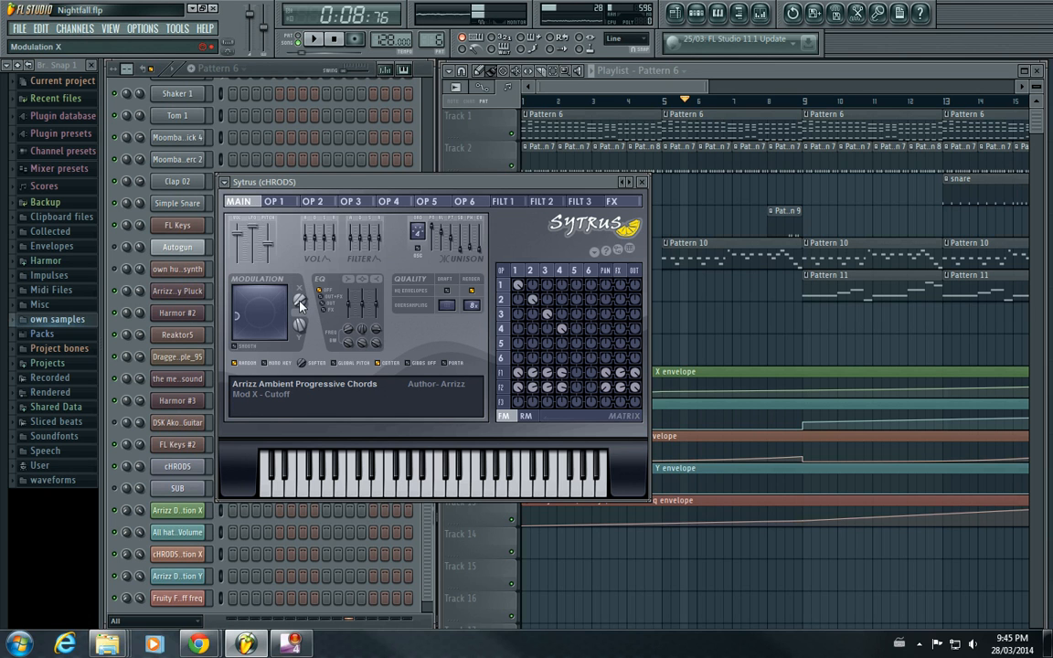
mouse_move(301, 305)
mouse_down()
mouse_move(301, 254)
mouse_move(302, 315)
mouse_up()
click(502, 201)
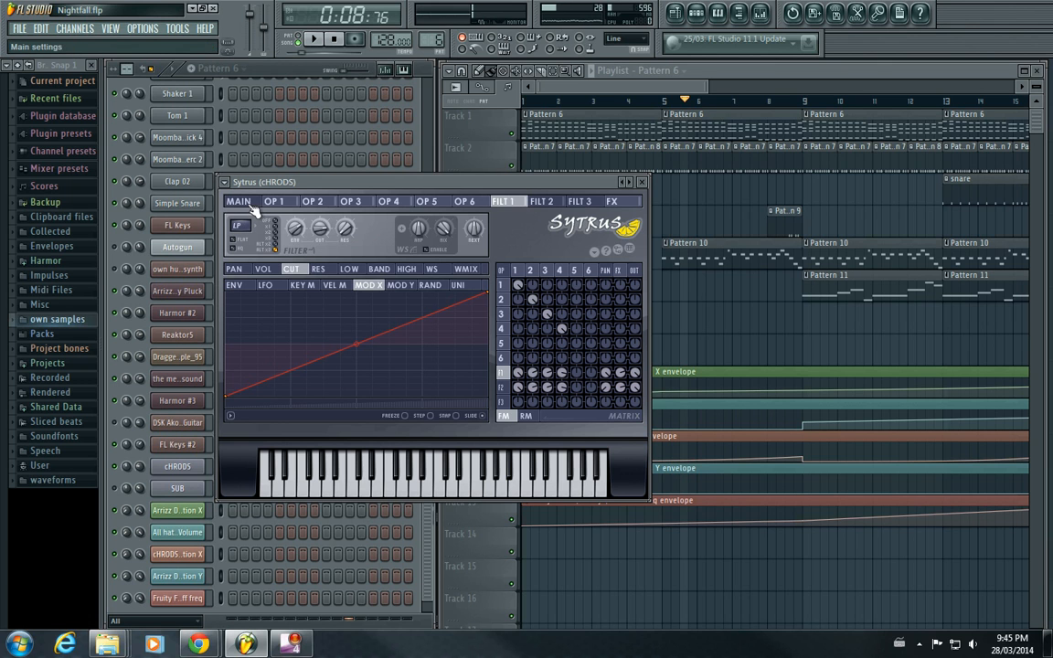
click(230, 200)
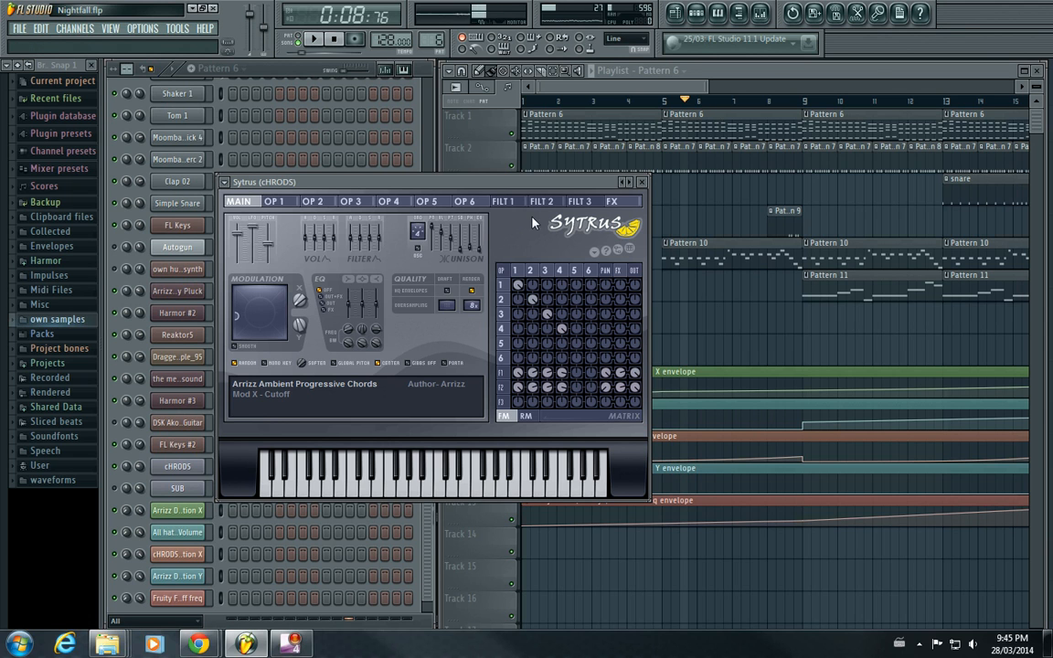
click(505, 201)
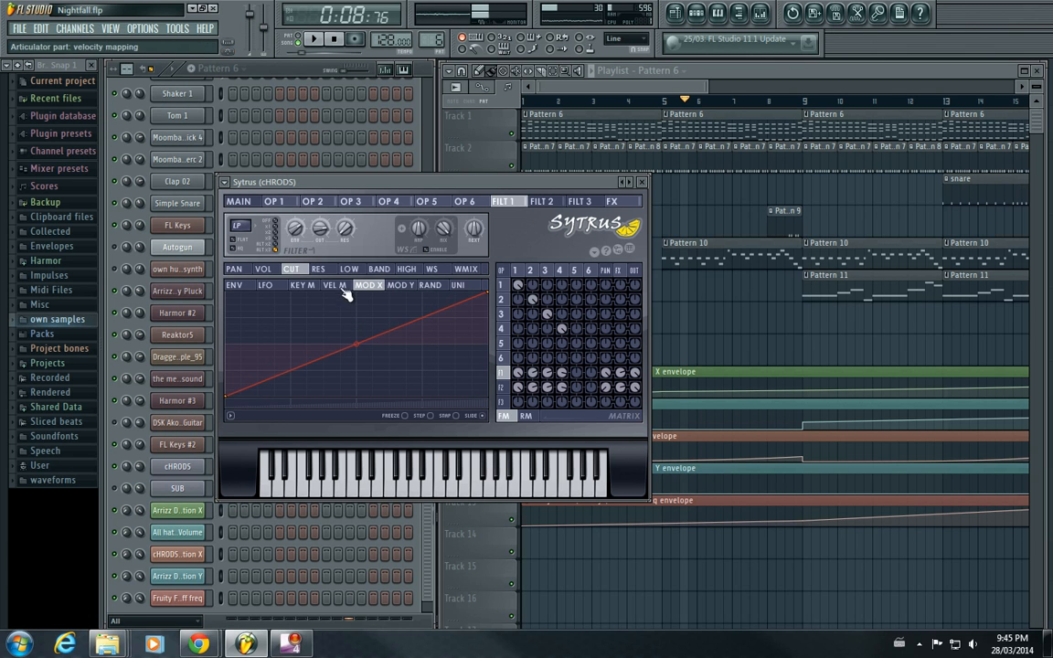
Adjust the envelope amount knob on filter 2 and on filter 1.
click(297, 232)
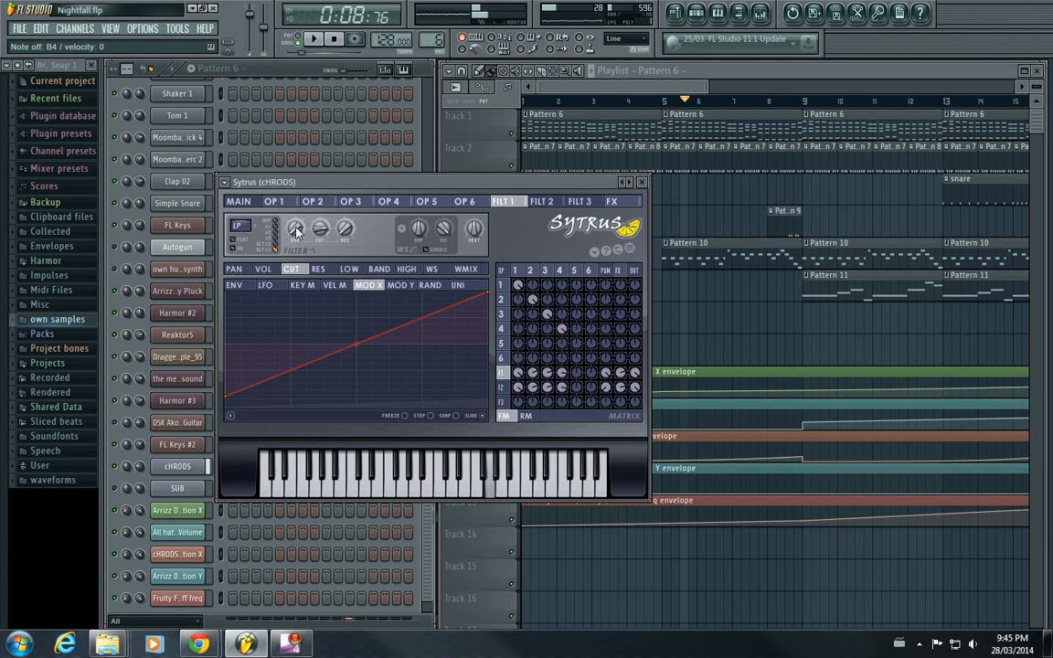
click(541, 201)
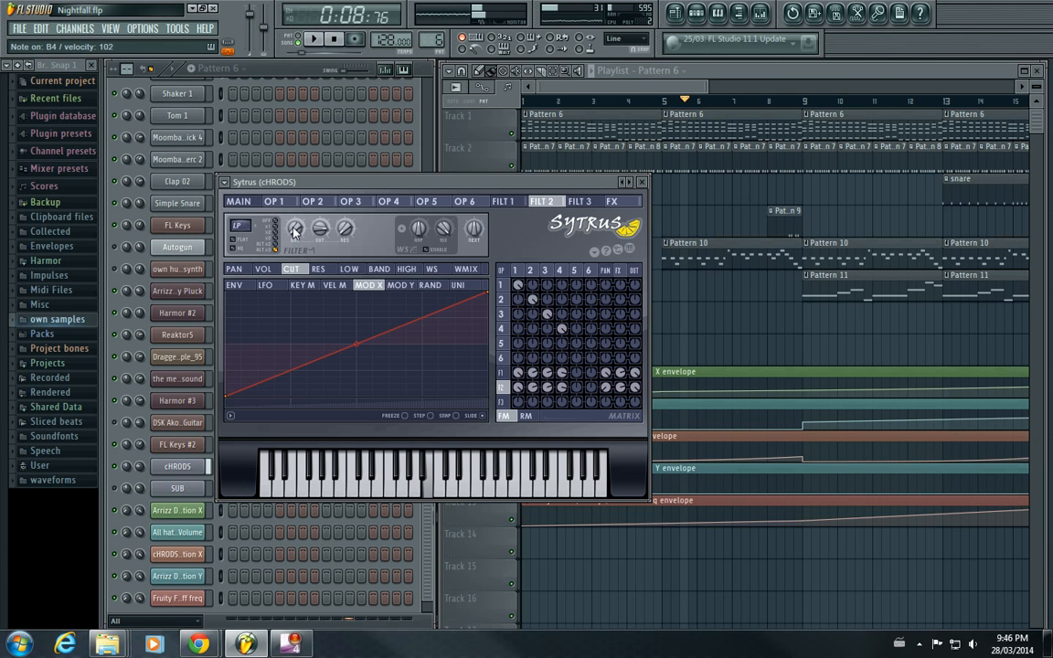
drag(296, 230, 296, 226)
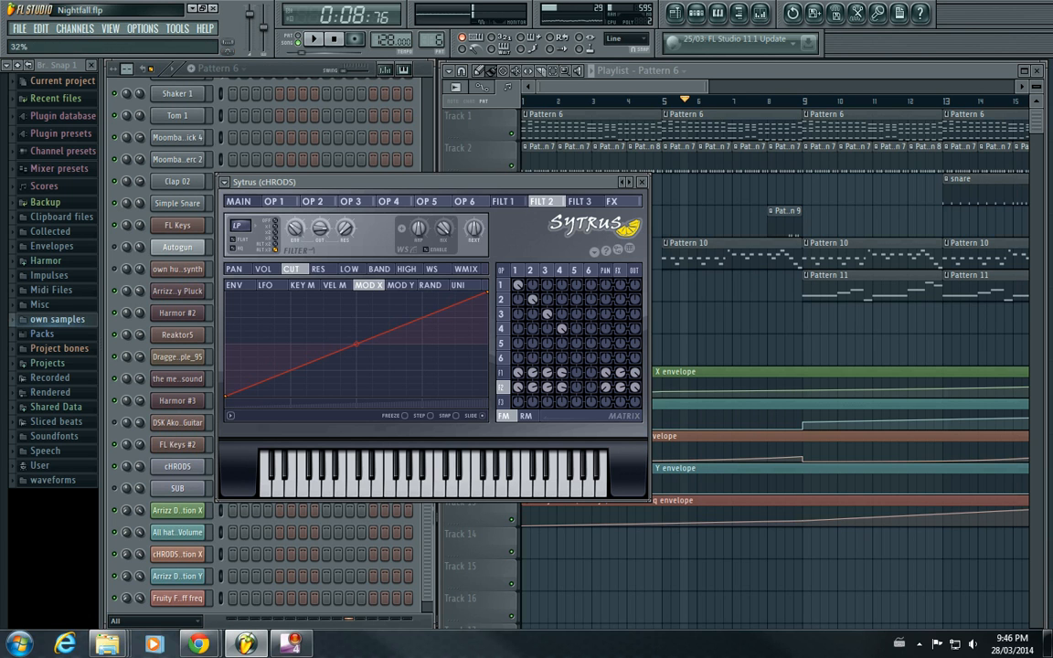
click(510, 203)
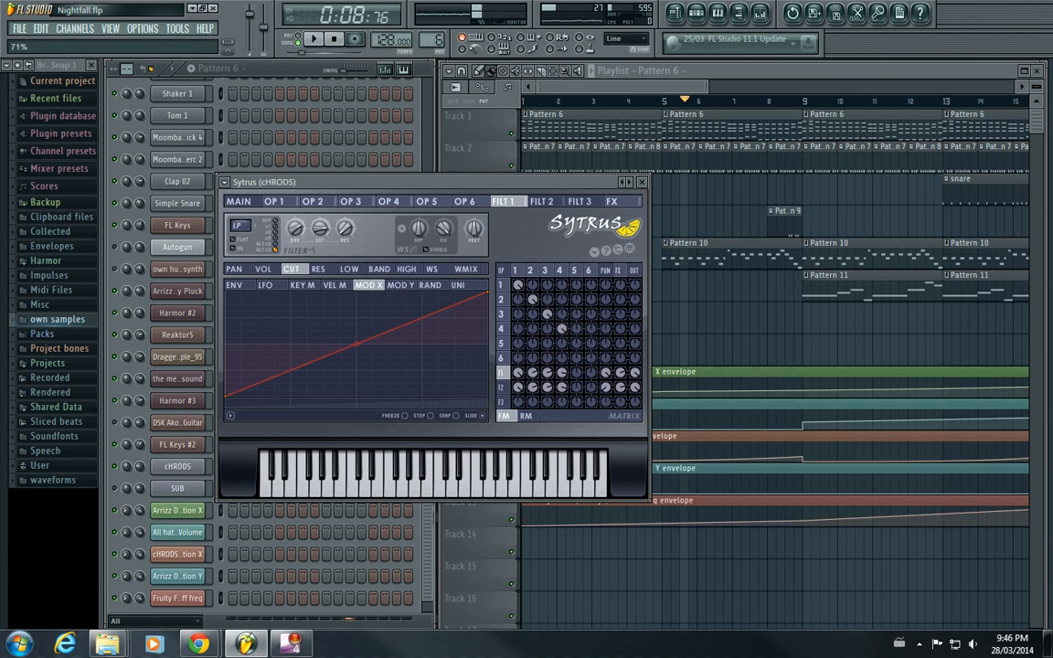
drag(294, 228, 294, 227)
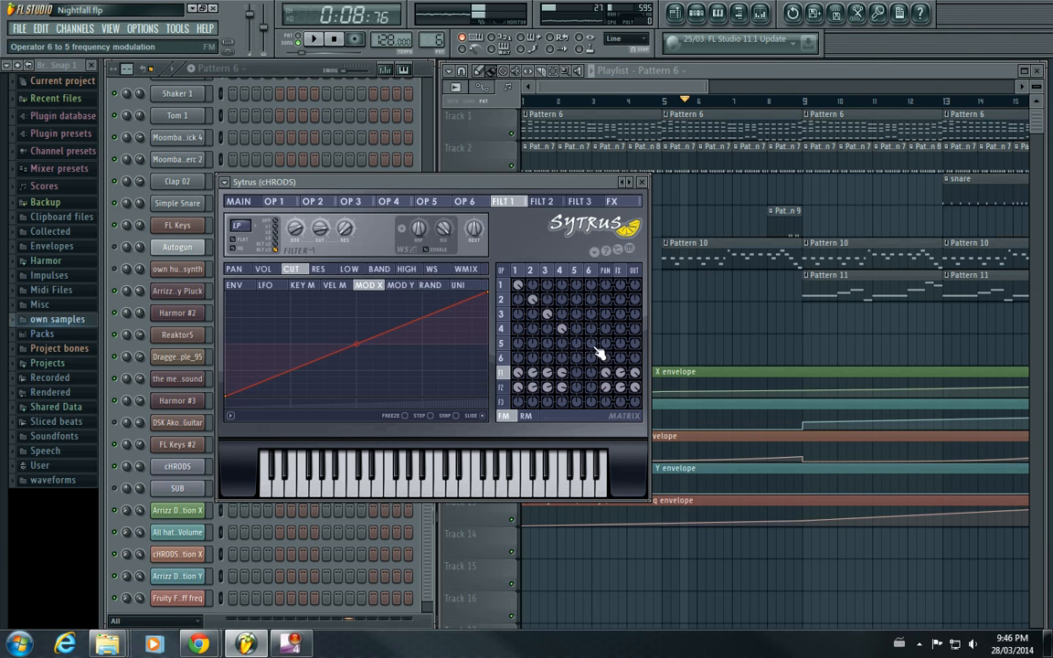
Compare the FX volume's Mod X curve with the X/Y modulation pad on the main page.
click(629, 203)
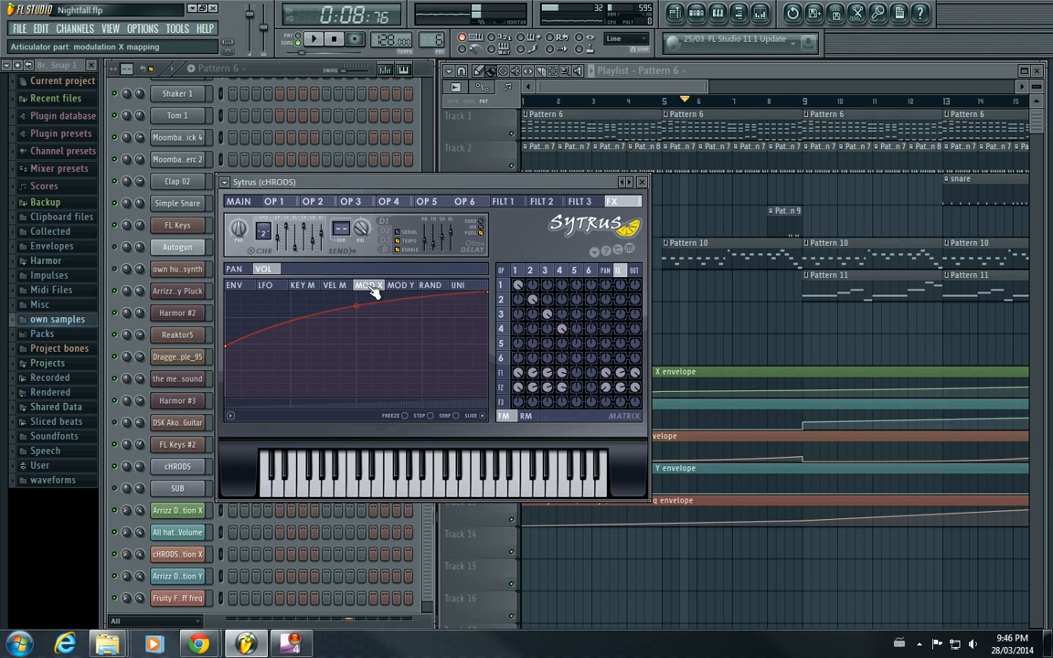
click(239, 202)
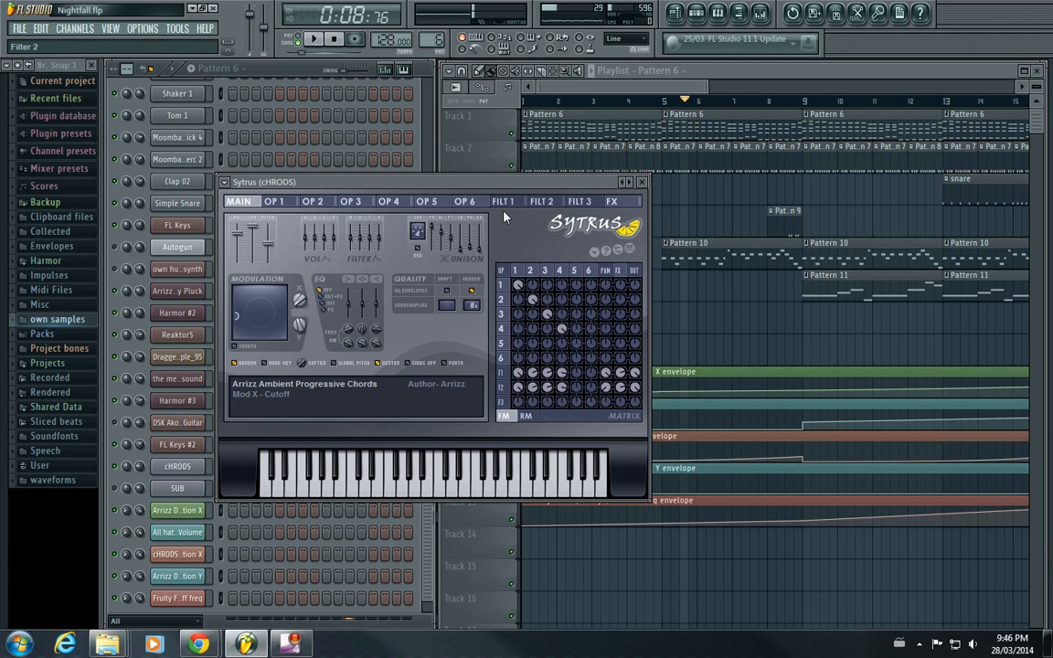
click(614, 202)
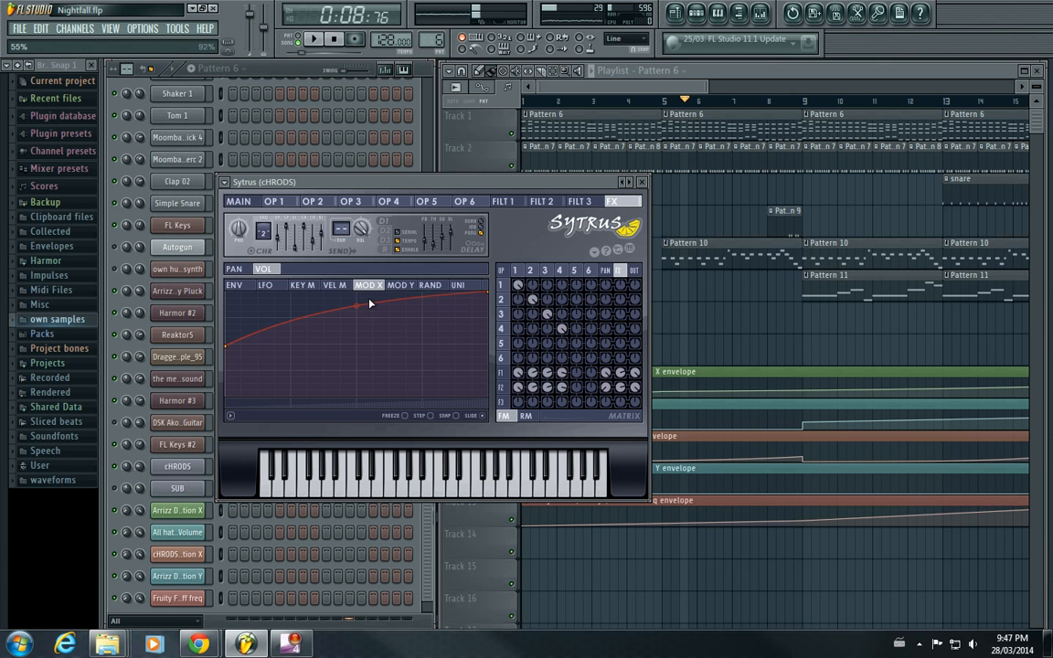
click(238, 201)
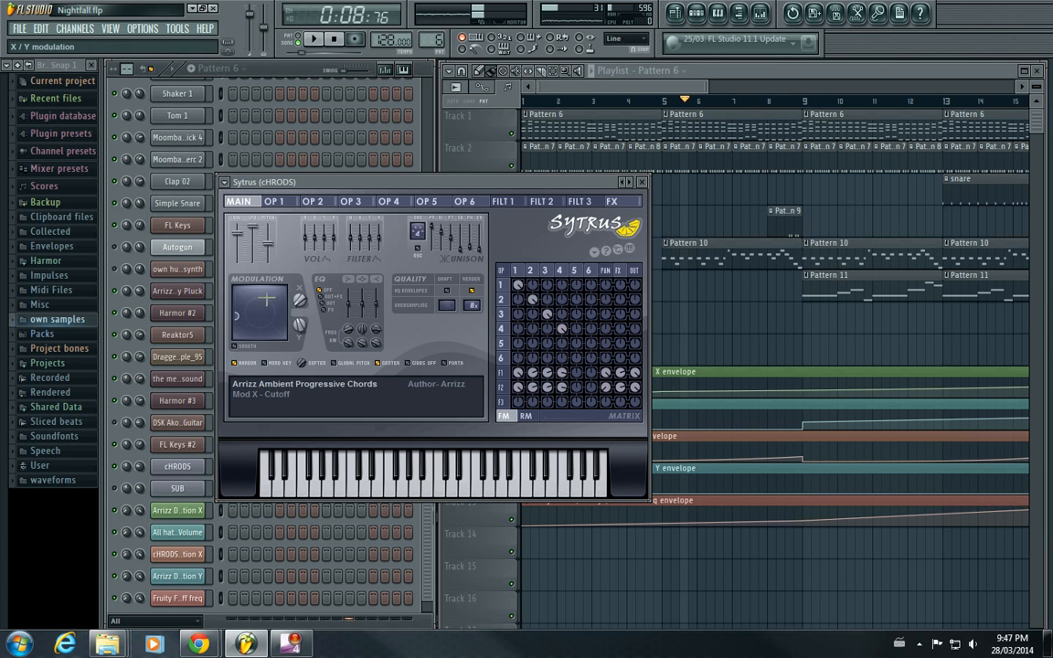
Play Pattern 6 briefly, stop it, and move the X/Y modulation point close to the pad's left edge.
click(314, 41)
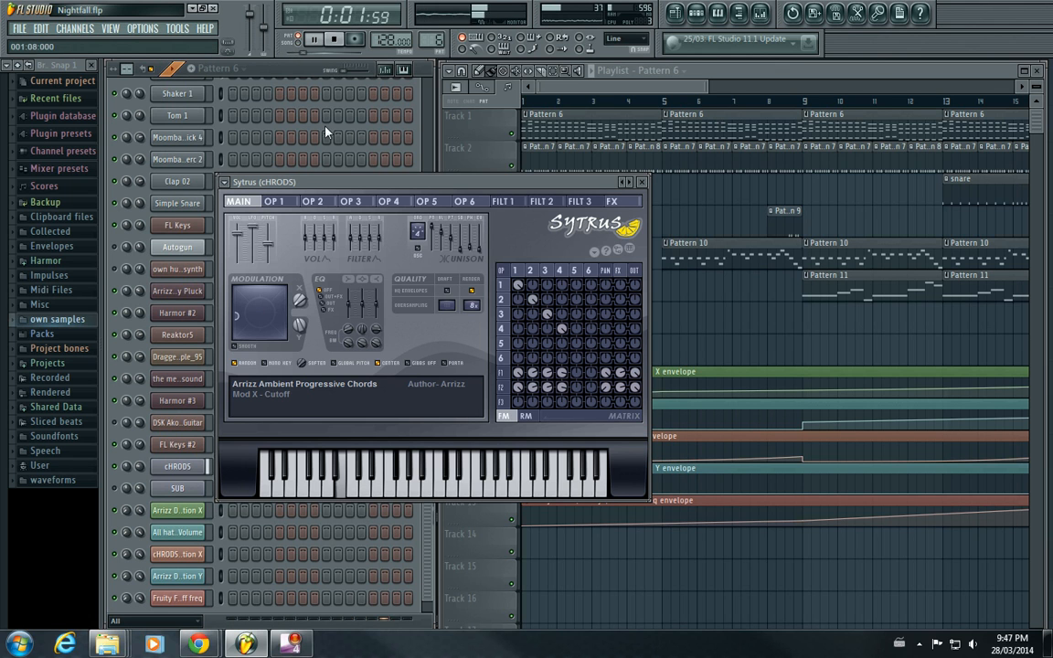
click(336, 39)
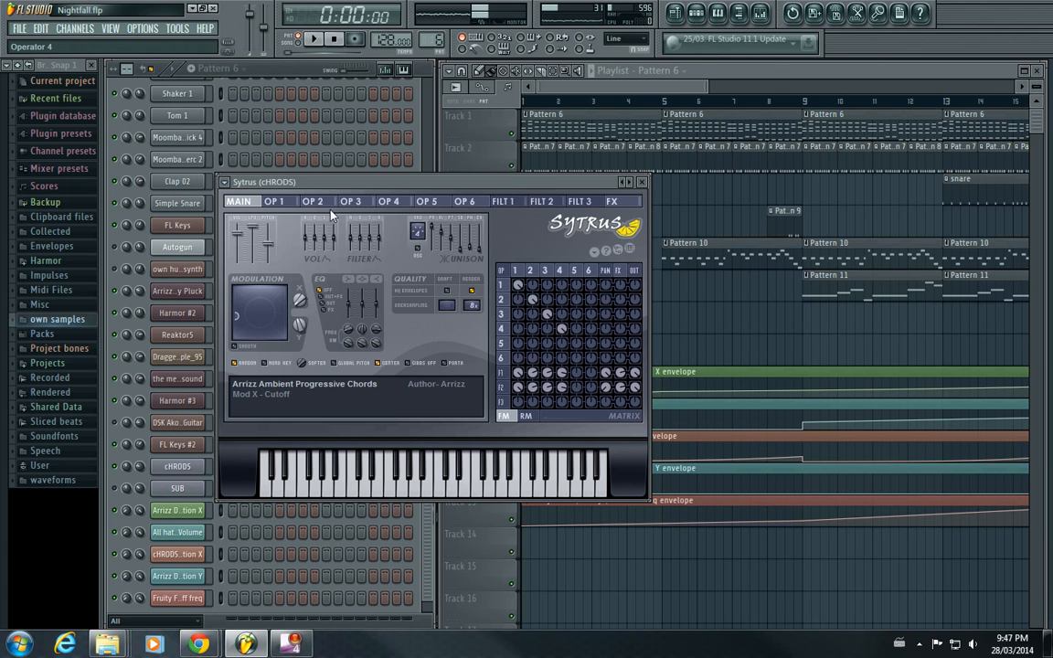
mouse_move(244, 309)
mouse_down()
mouse_move(282, 317)
mouse_move(237, 313)
mouse_up()
Check the delay settings on the FX page and try the Modulation X knob on the main page.
click(608, 201)
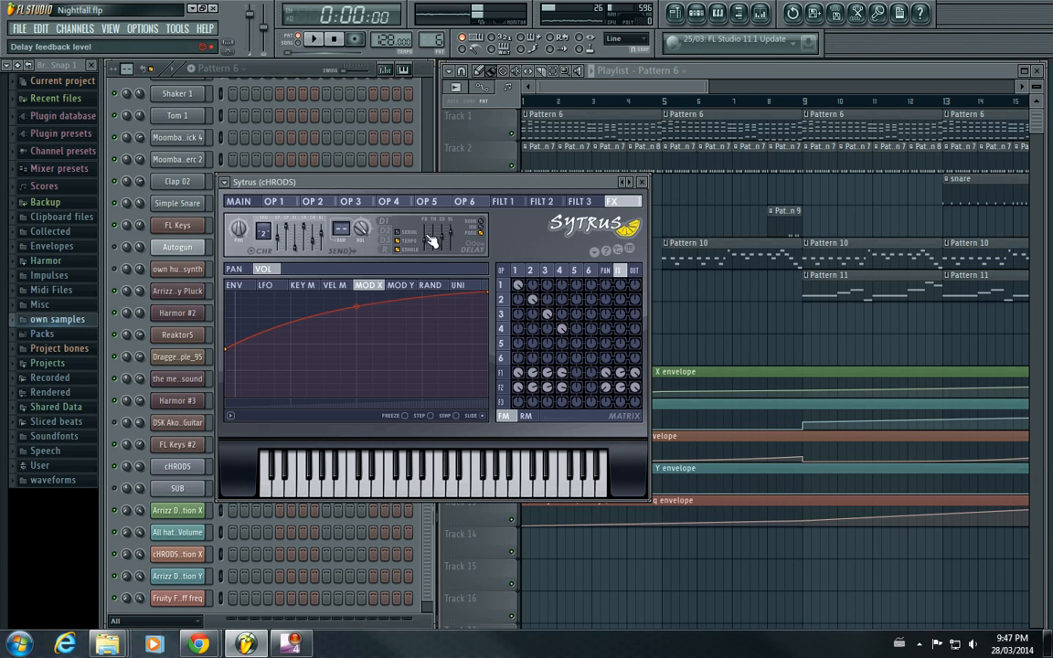
click(236, 203)
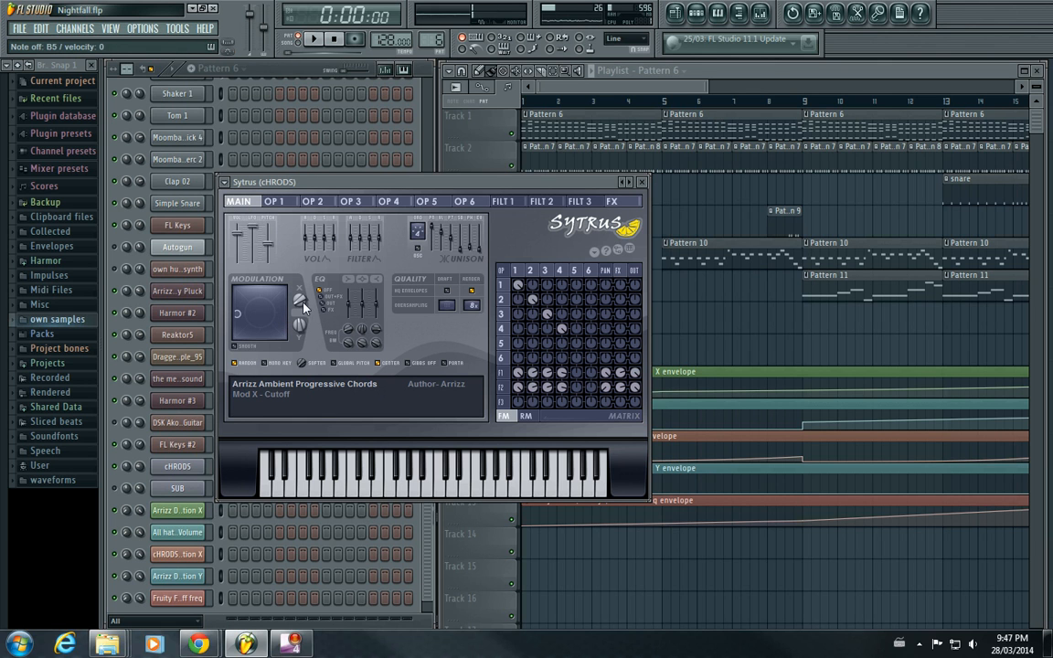
mouse_move(299, 304)
mouse_down()
mouse_move(300, 262)
mouse_move(300, 305)
mouse_up()
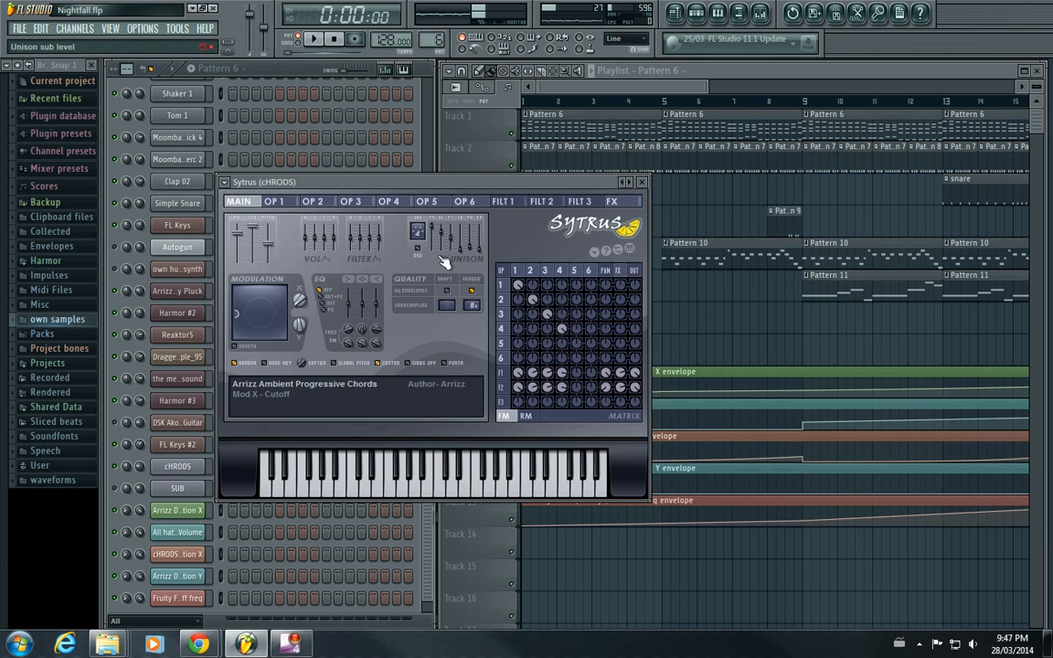
Adjust filter 1's send to effects in the matrix and close the cHRODS Sytrus window from the main page.
click(611, 201)
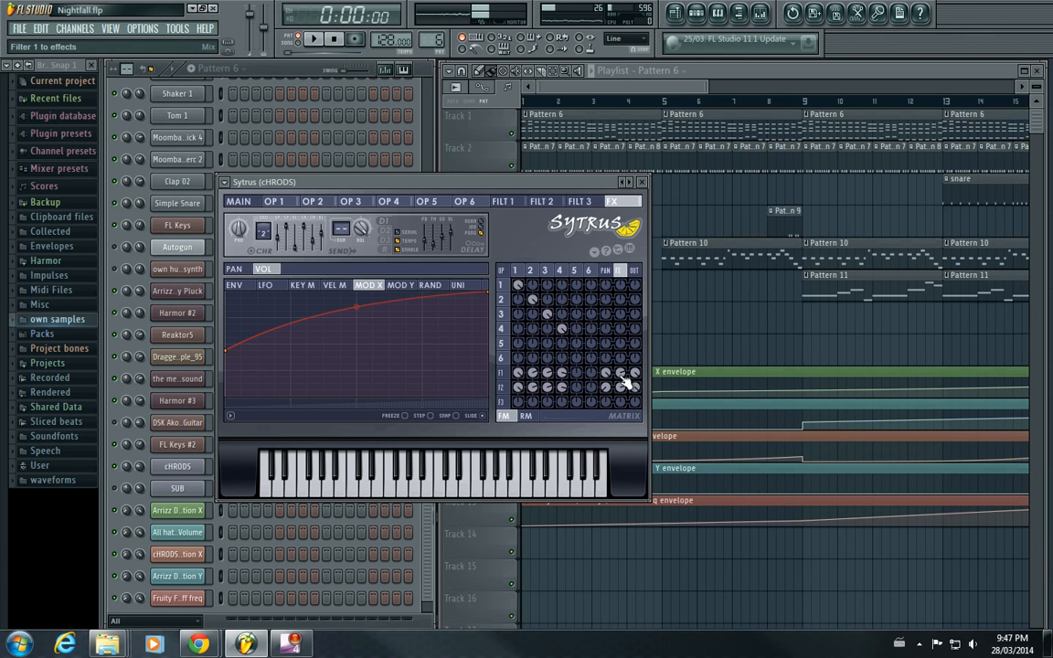
drag(622, 374, 622, 362)
click(240, 203)
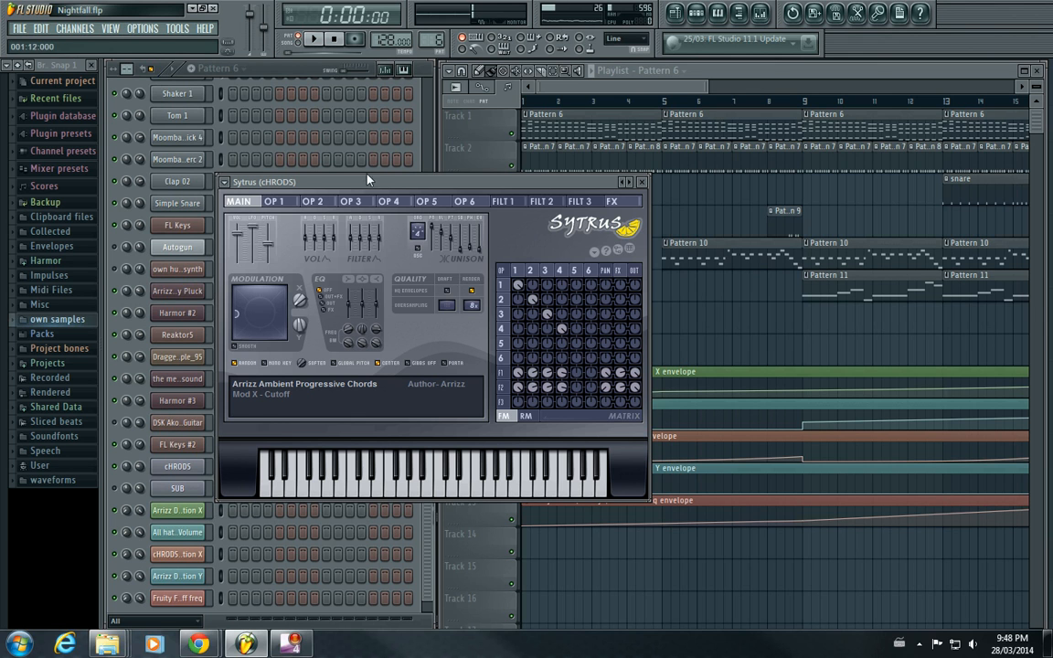
click(643, 186)
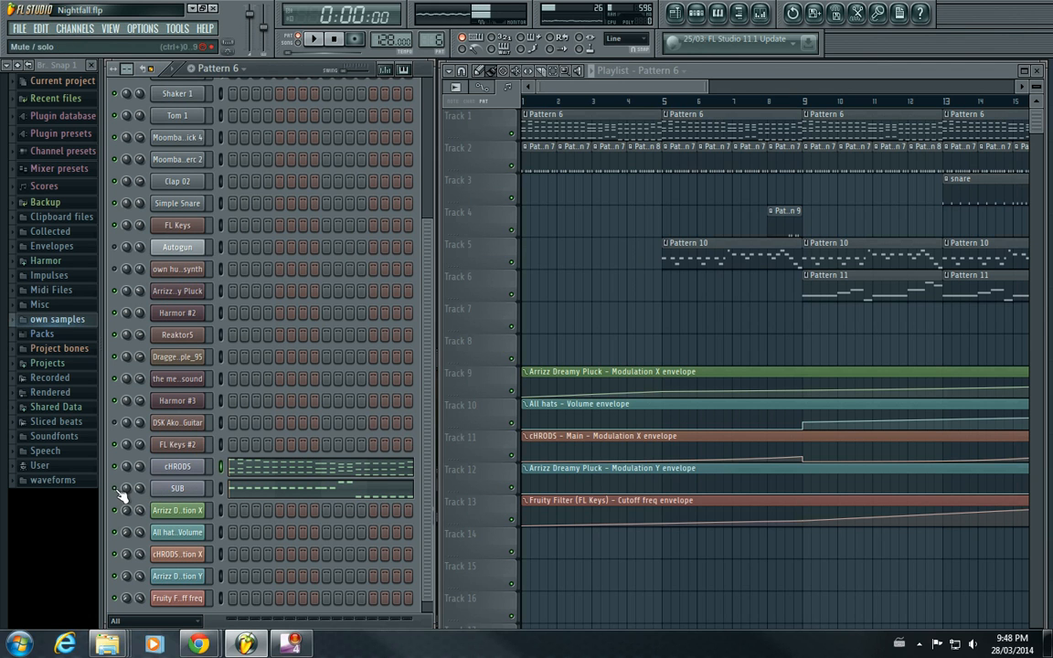
Open the SUB channel's Sytrus, play test notes on its keyboard, and close its plugin and channel settings windows.
click(177, 488)
click(283, 324)
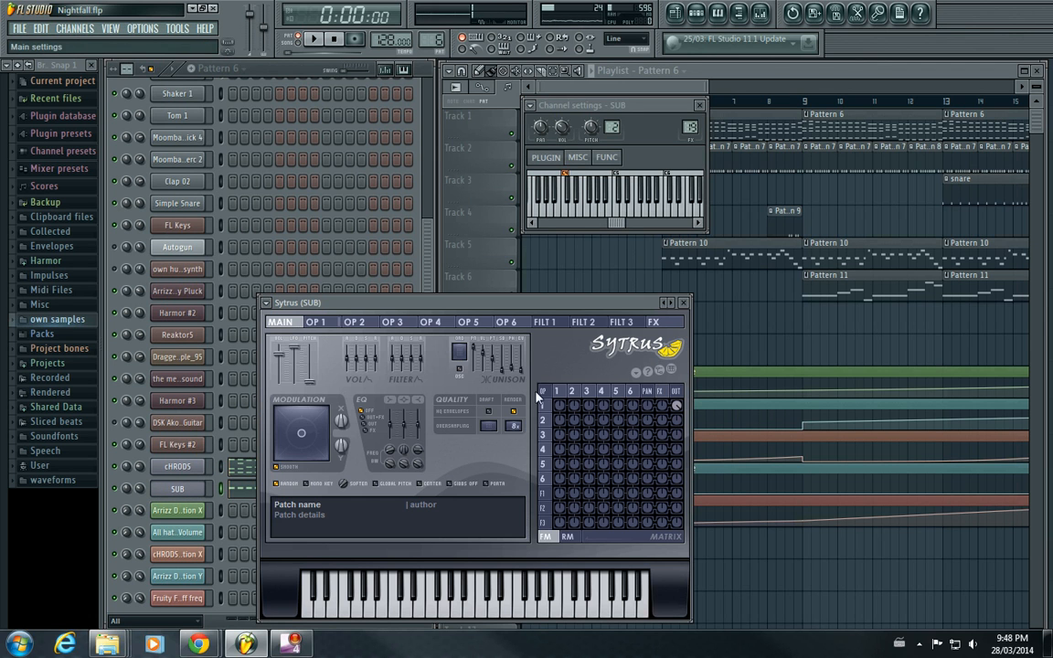
drag(420, 608, 366, 611)
click(684, 303)
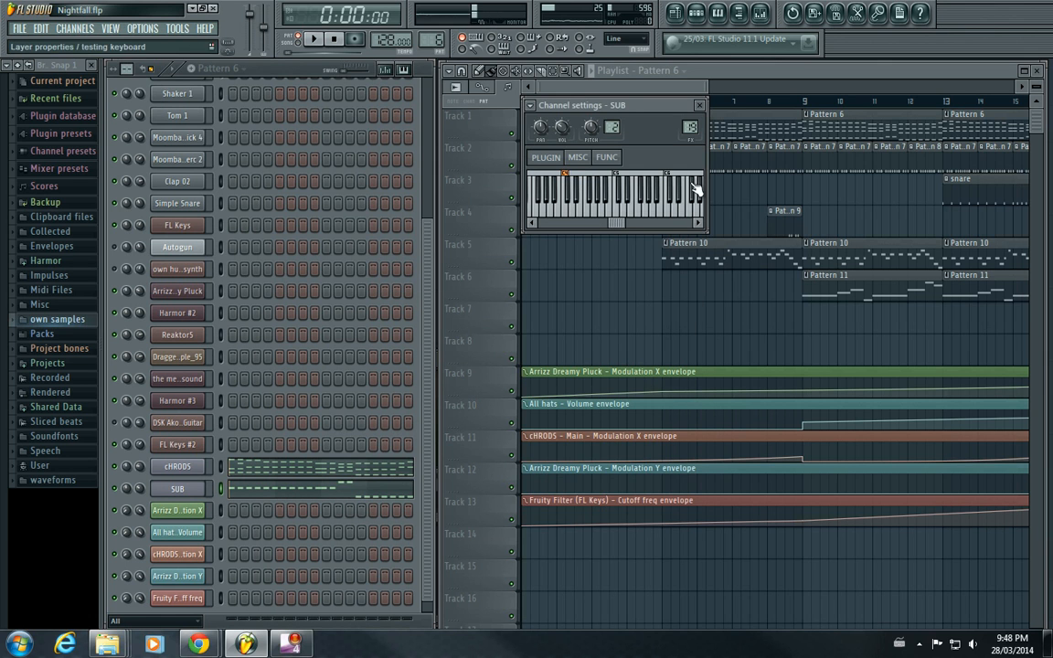
click(699, 105)
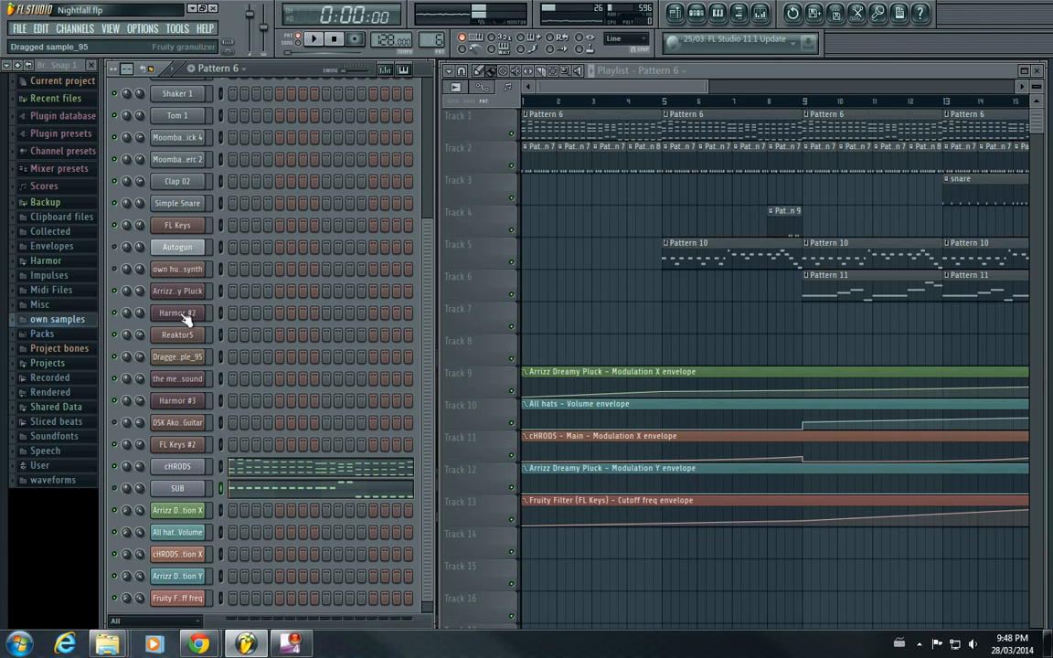
Play Pattern 6 with the cHRODS and SUB channels together, and stop playback.
click(311, 40)
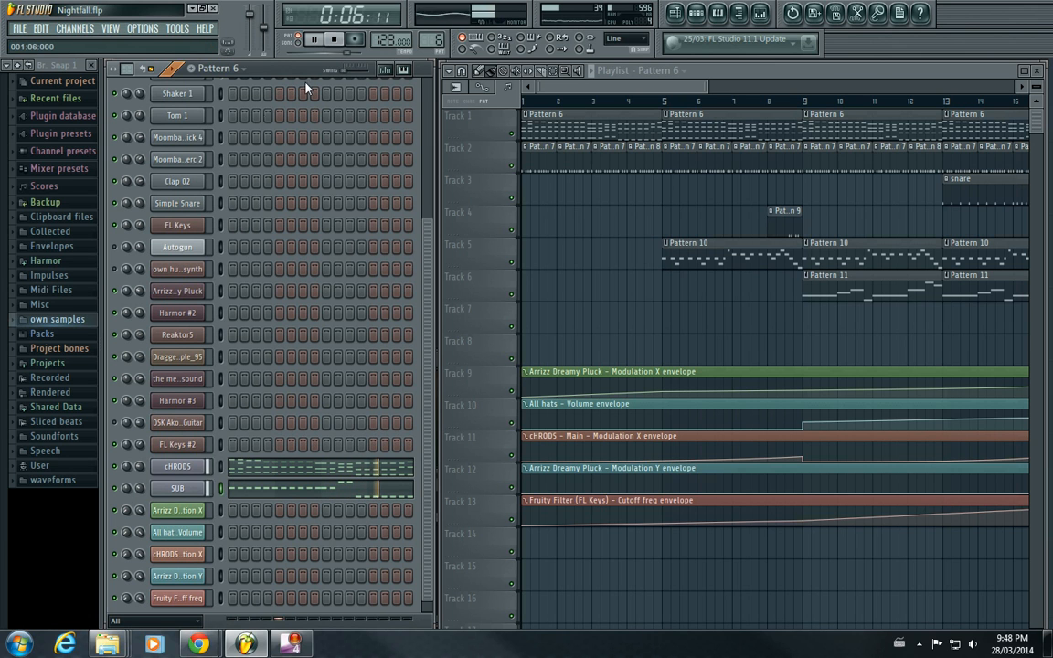
click(334, 41)
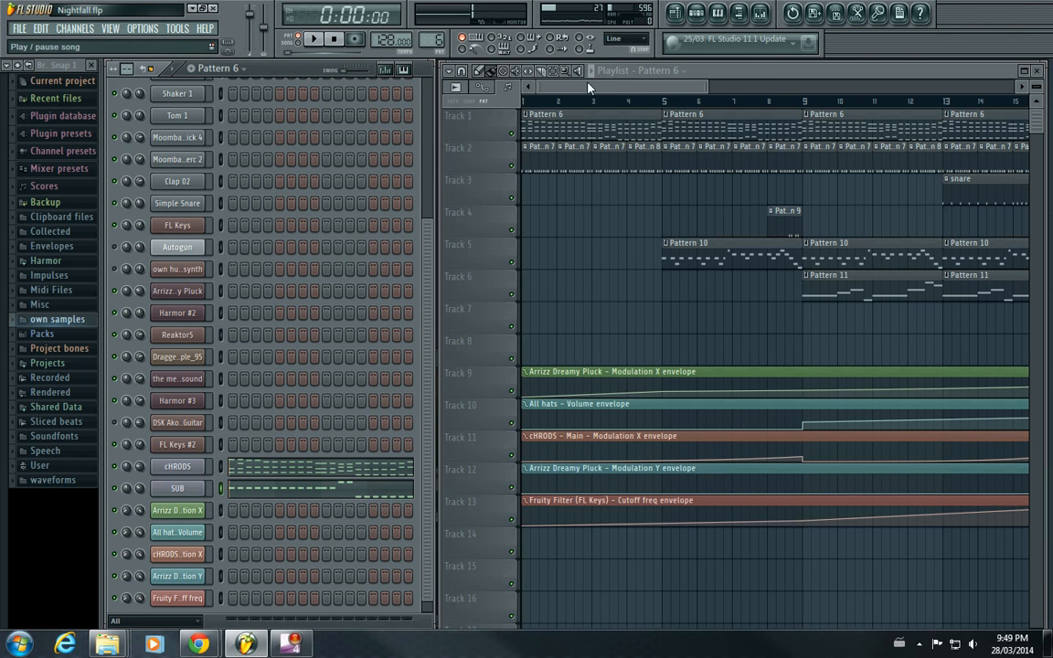
Start playback, switch from pattern to song mode, and follow the arrangement in the playlist.
click(721, 73)
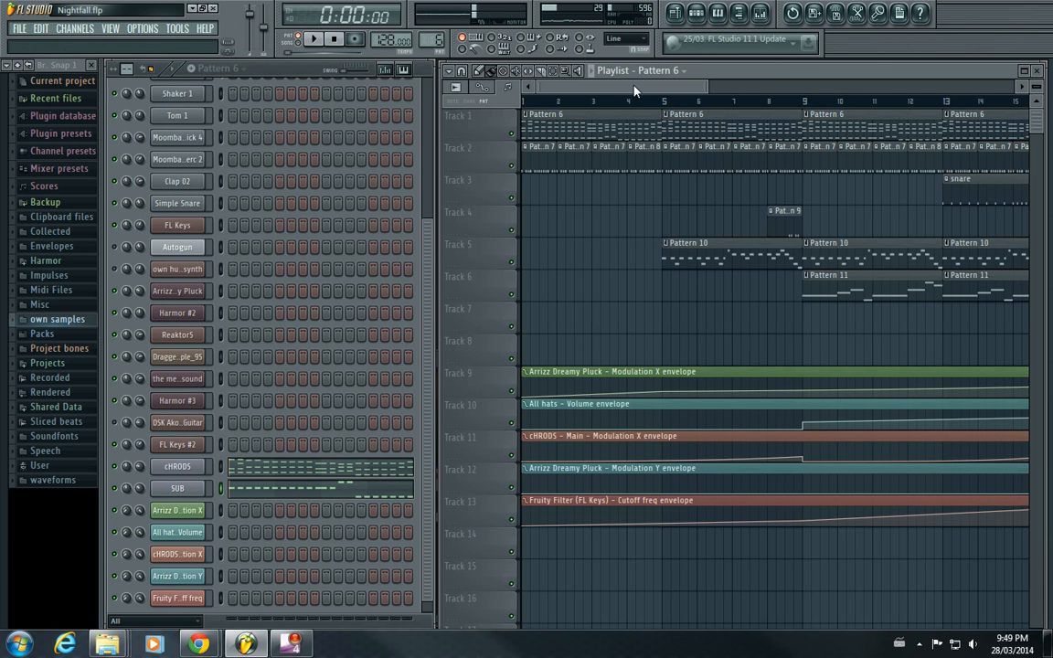
click(316, 43)
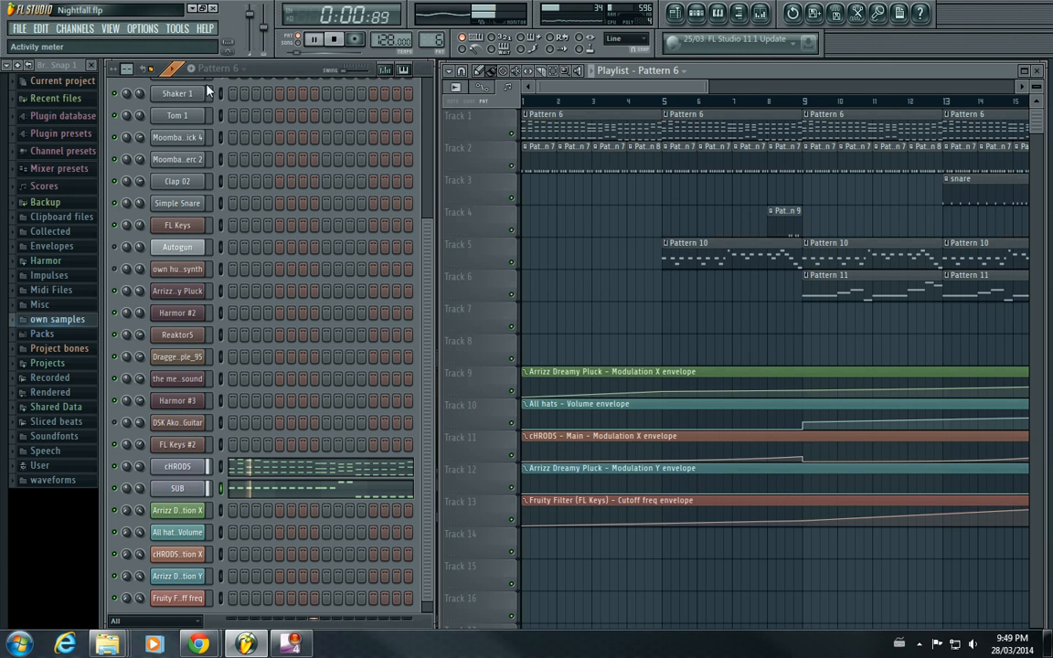
click(301, 45)
drag(642, 88, 658, 88)
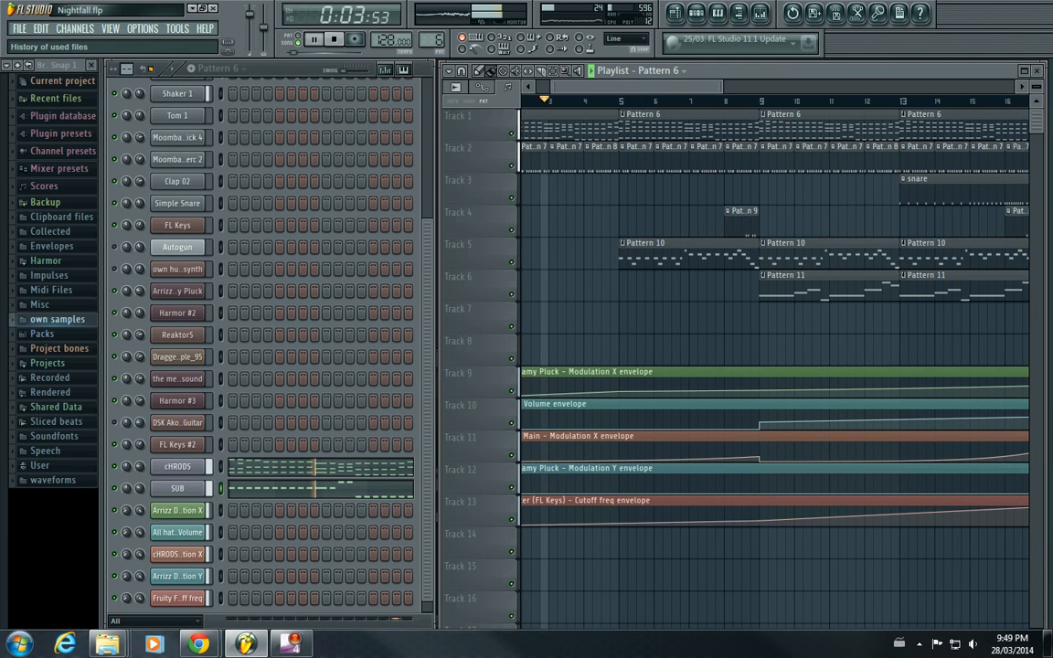